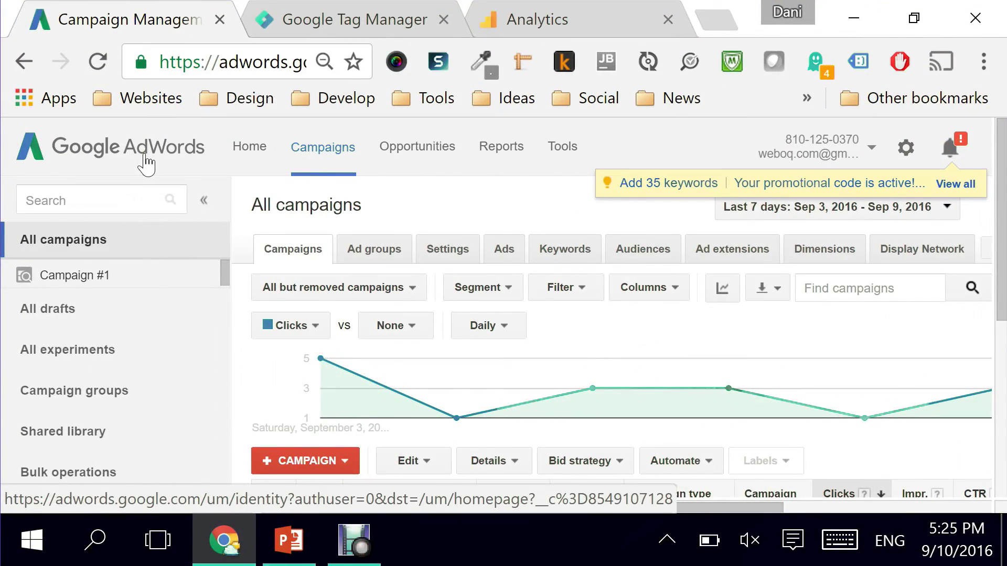
# Start a new conversion action from Tools > Conversions to reach the conversion source choices
pyautogui.click(554, 152)
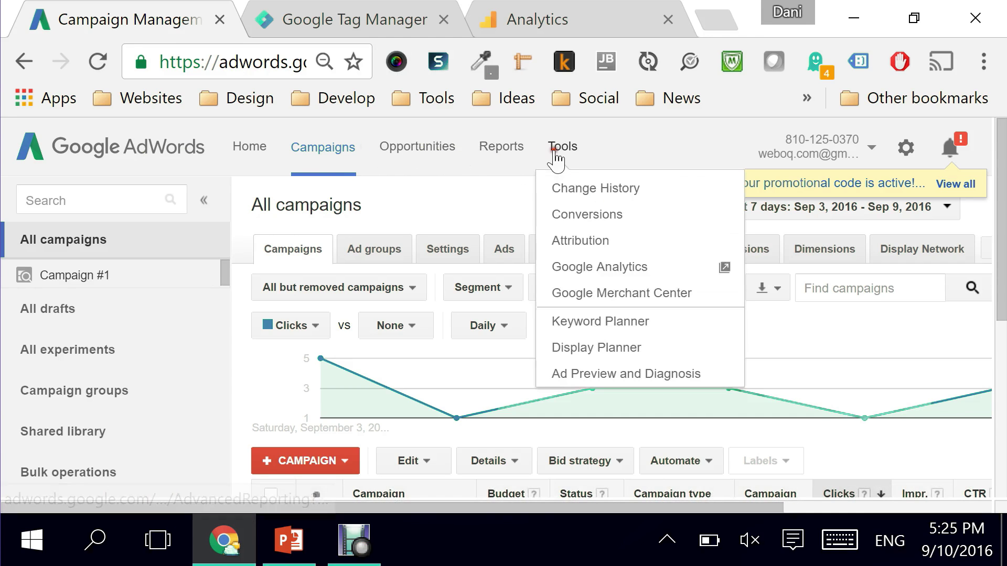
pyautogui.click(585, 215)
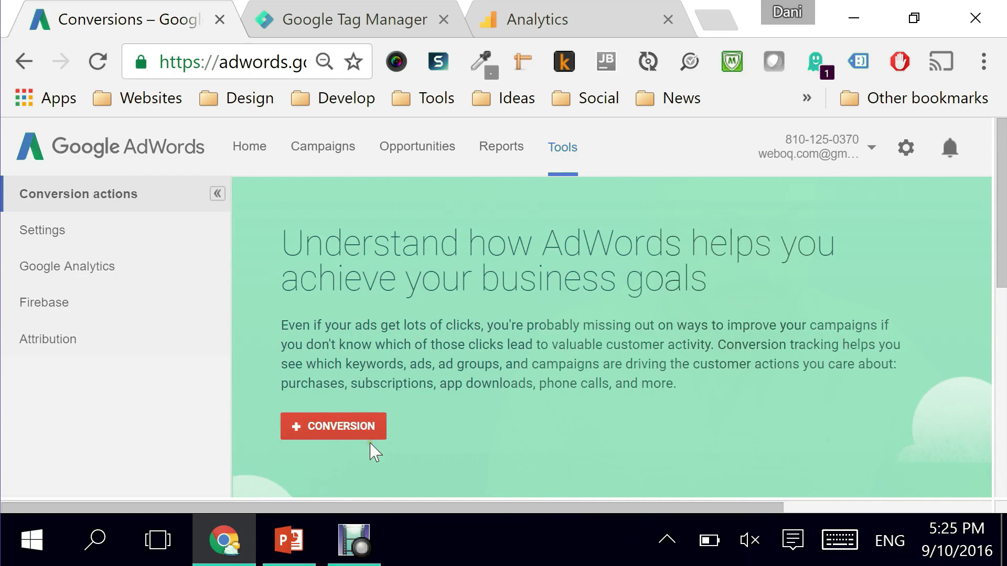
pyautogui.click(331, 433)
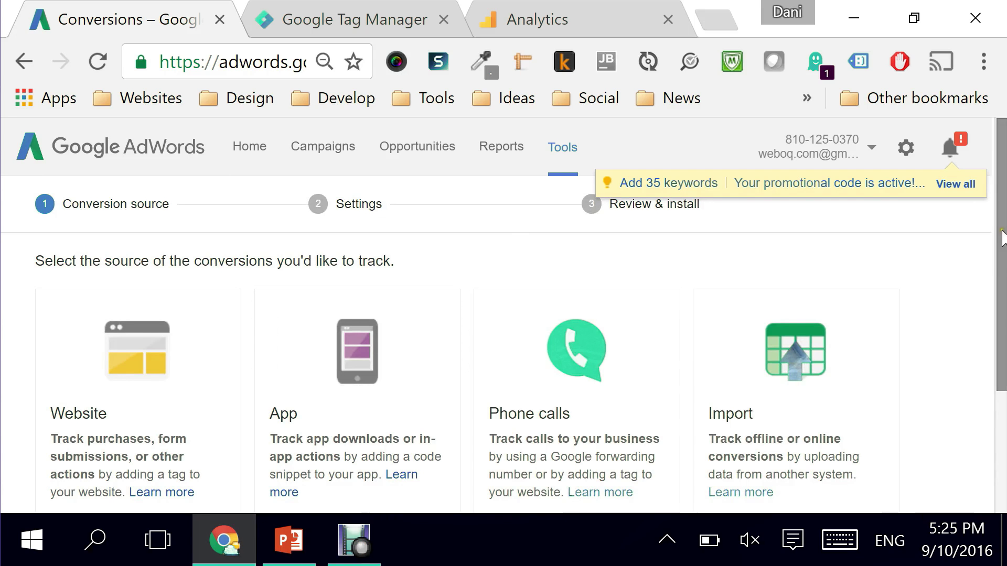
pyautogui.moveTo(1001, 238); pyautogui.dragTo(1003, 279)
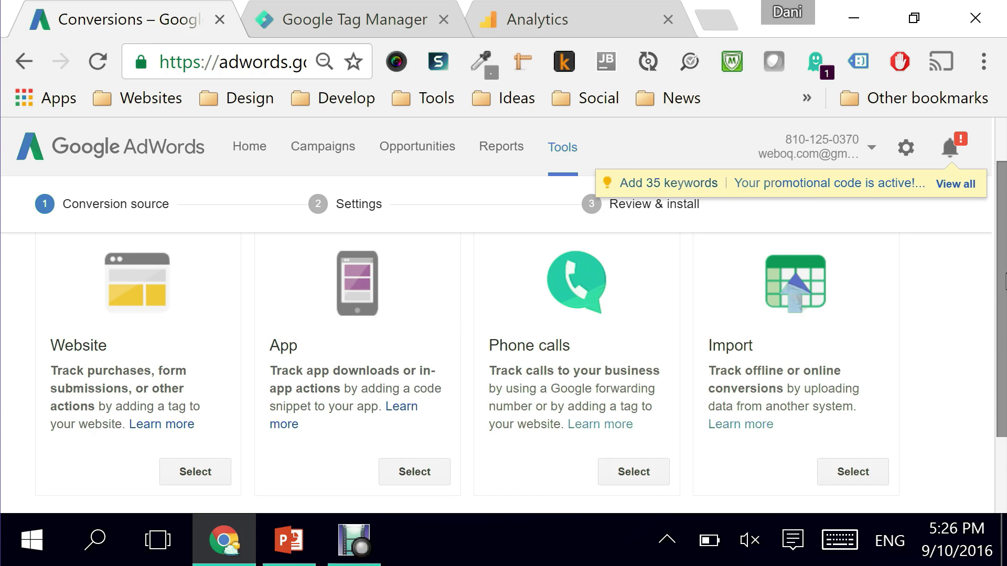
# Load weboq.com/signup in a new browser tab
pyautogui.click(711, 21)
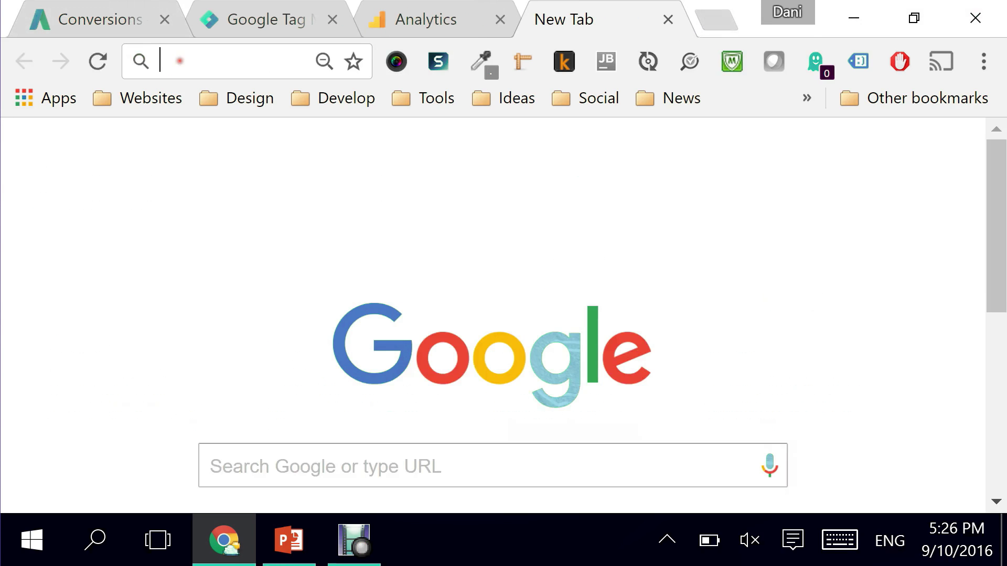
pyautogui.write('web')
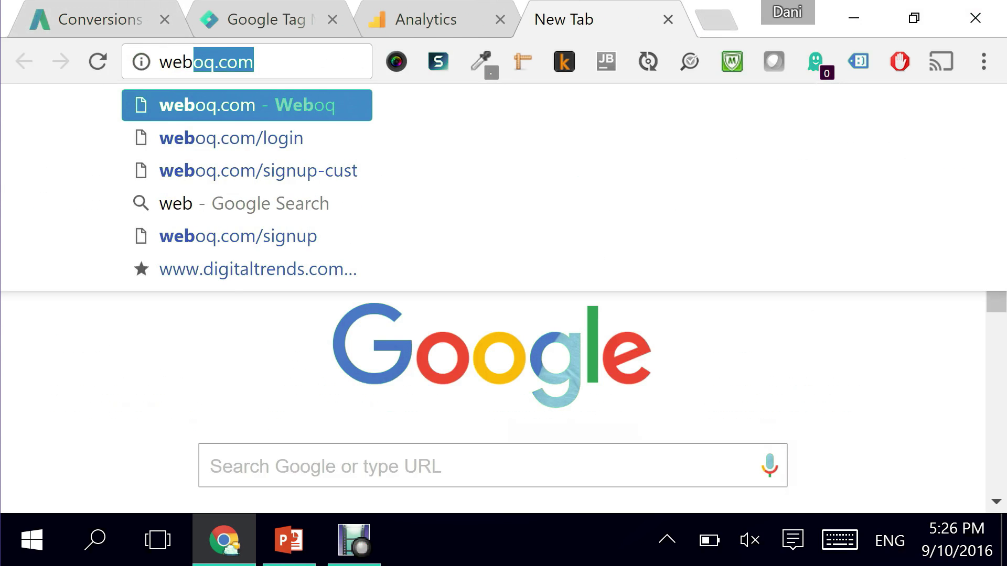
pyautogui.press('Right')
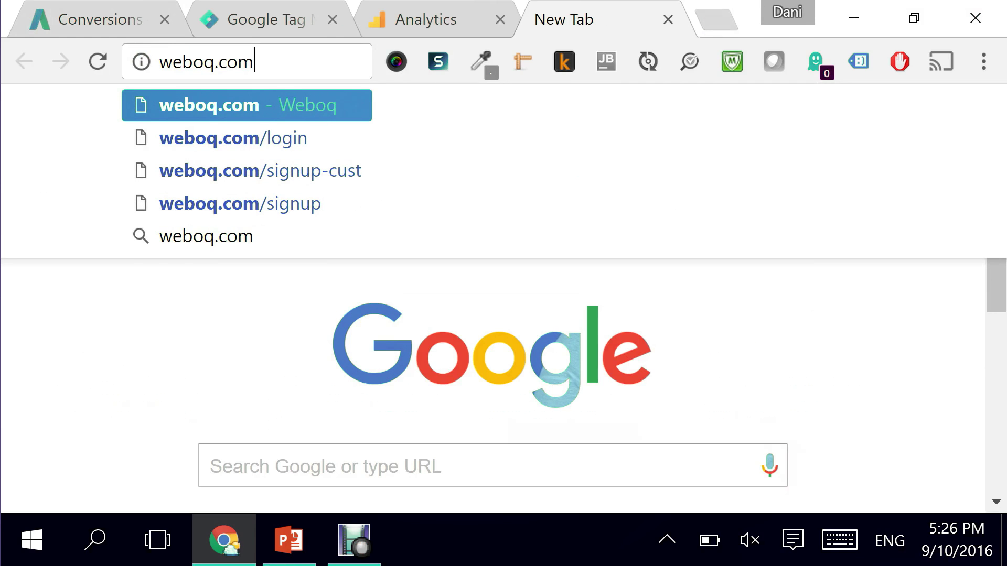
pyautogui.write('/')
pyautogui.press('Down')
pyautogui.press('Down')
pyautogui.press('Down')
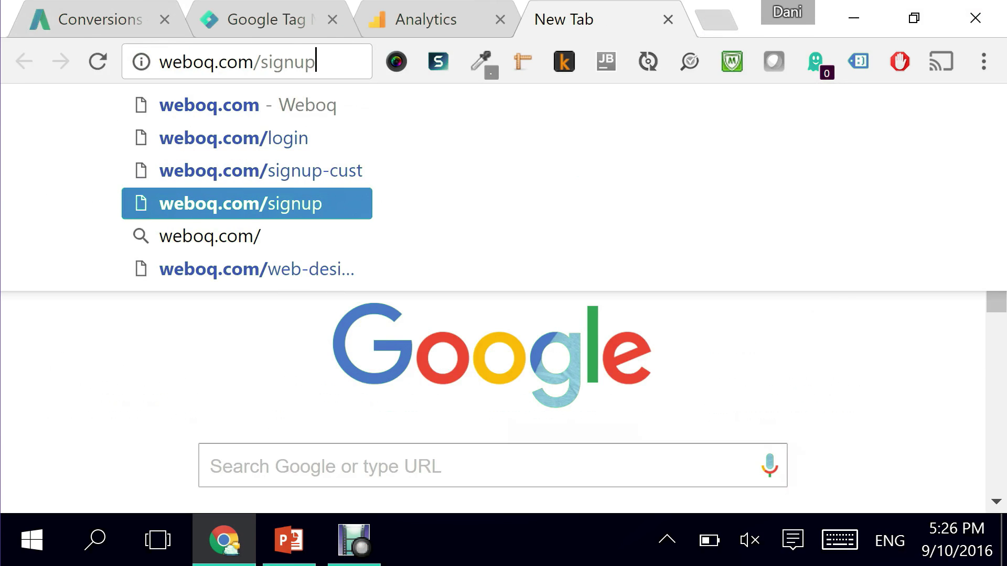
pyautogui.press('Return')
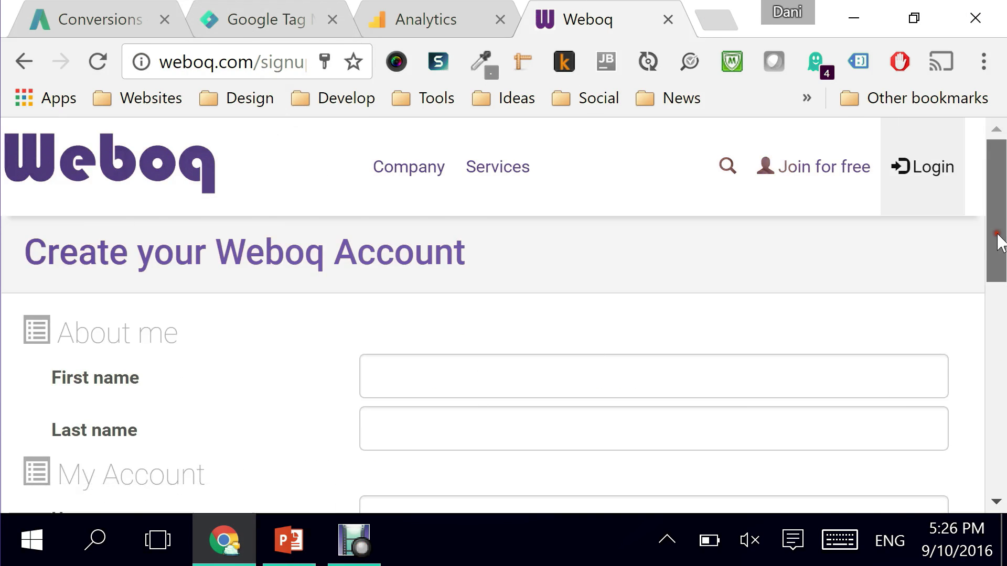
pyautogui.moveTo(999, 242); pyautogui.dragTo(998, 198)
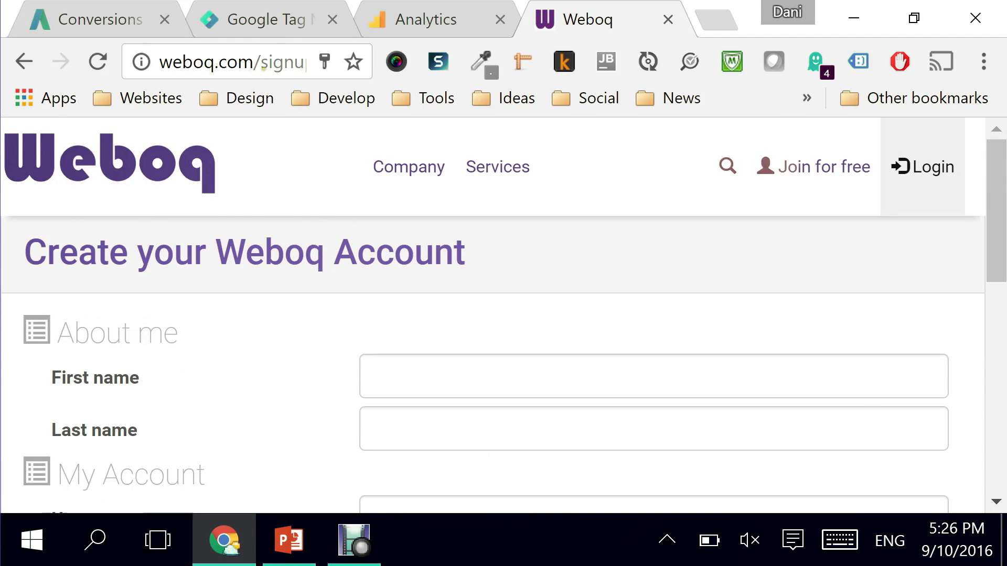
# Inspect the signup address, typing '-' after 'signup', then go back to the AdWords tab
pyautogui.click(287, 63)
pyautogui.click(285, 62)
pyautogui.moveTo(303, 63)
pyautogui.mouseDown()
pyautogui.moveTo(264, 63)
pyautogui.moveTo(305, 66)
pyautogui.mouseUp()
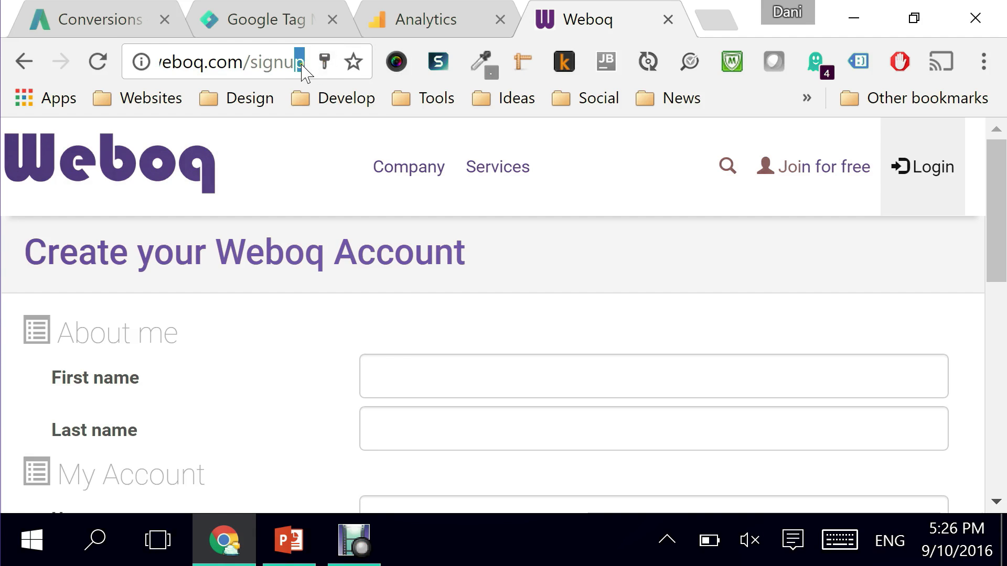
pyautogui.click(301, 74)
pyautogui.write('-cust')
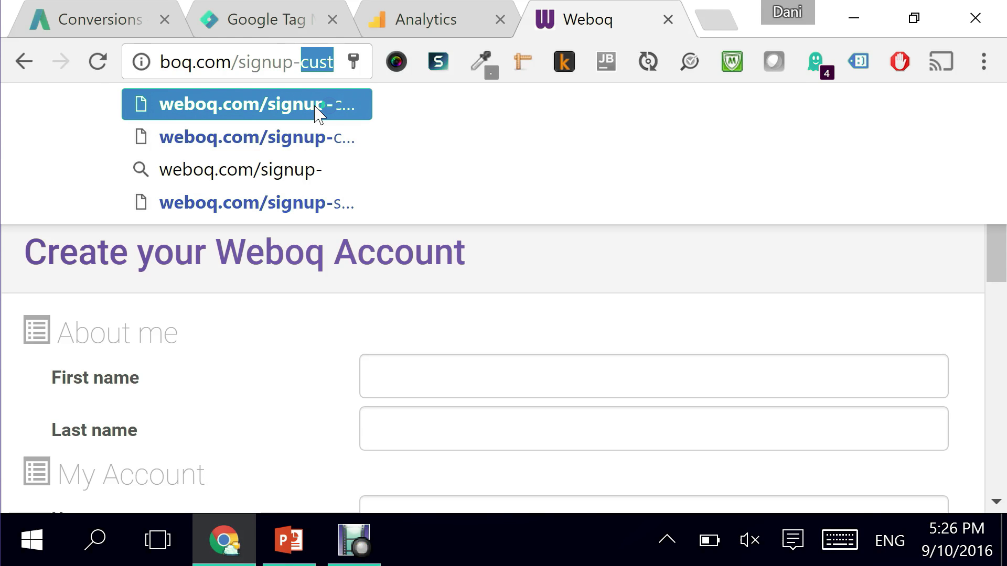
pyautogui.click(101, 16)
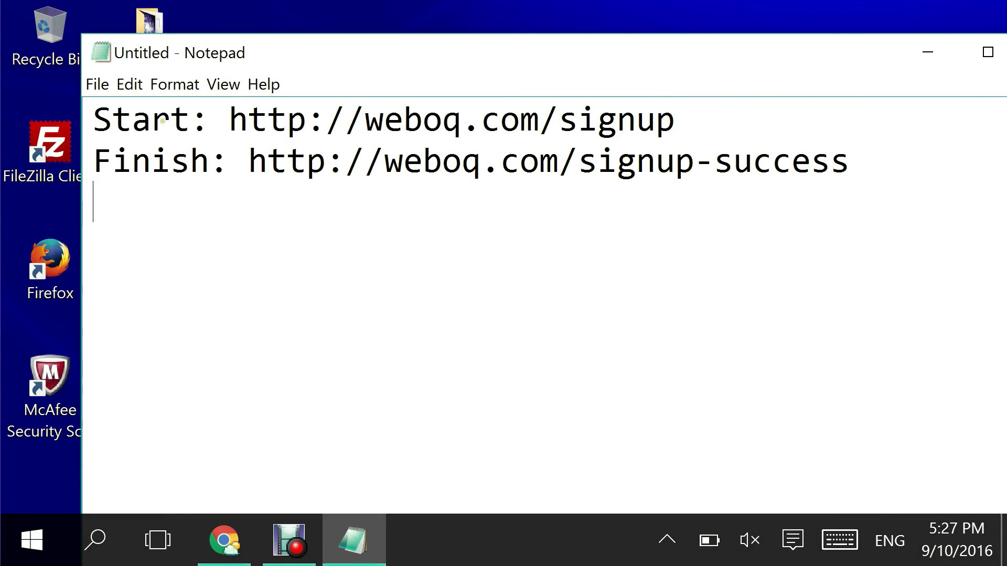
# Review the weboq.com/signup start and weboq.com/signup-success finish URLs in Notepad, then return to AdWords
pyautogui.moveTo(230, 121); pyautogui.dragTo(677, 119)
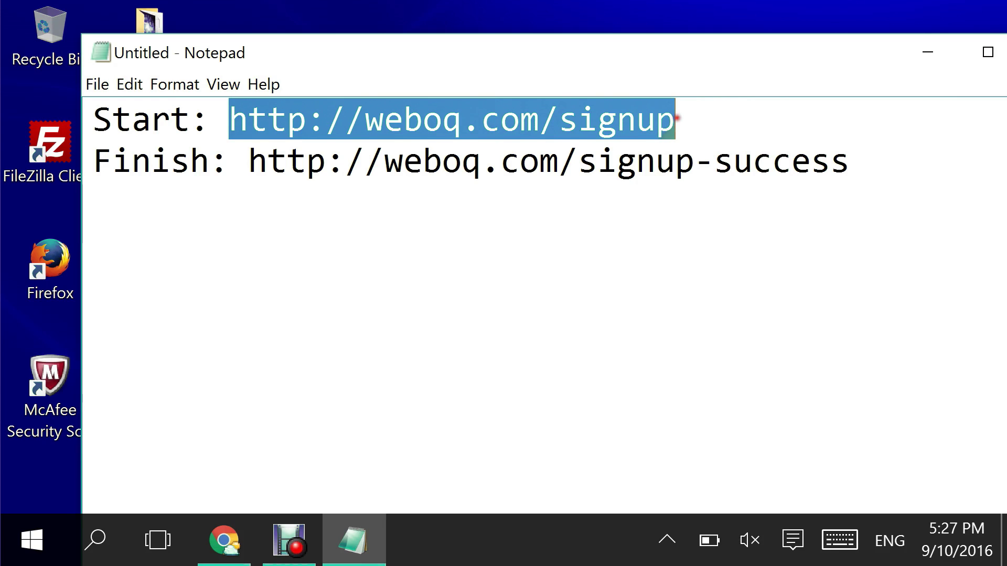
pyautogui.moveTo(247, 161); pyautogui.dragTo(844, 160)
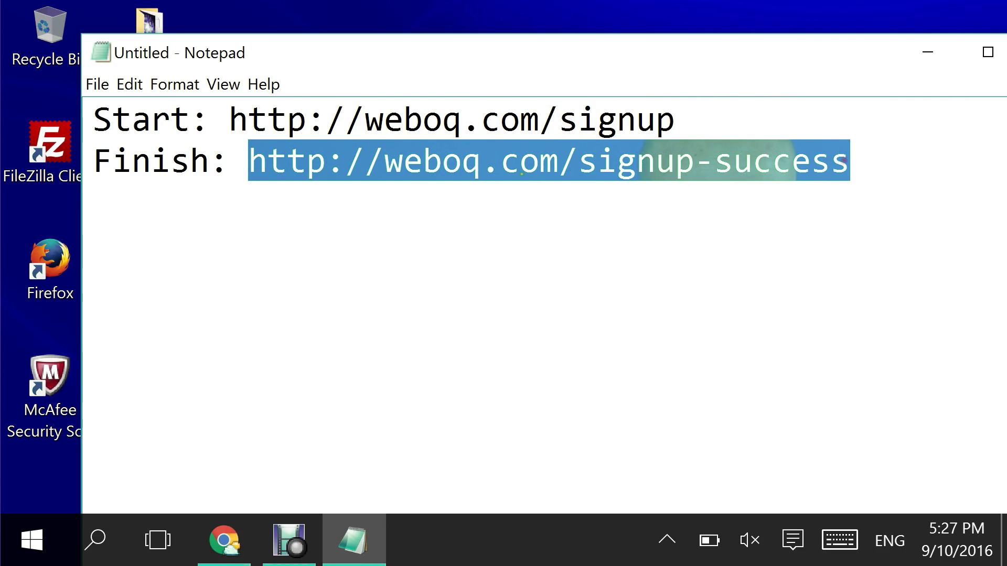
pyautogui.hotkey('alt', 'Tab')
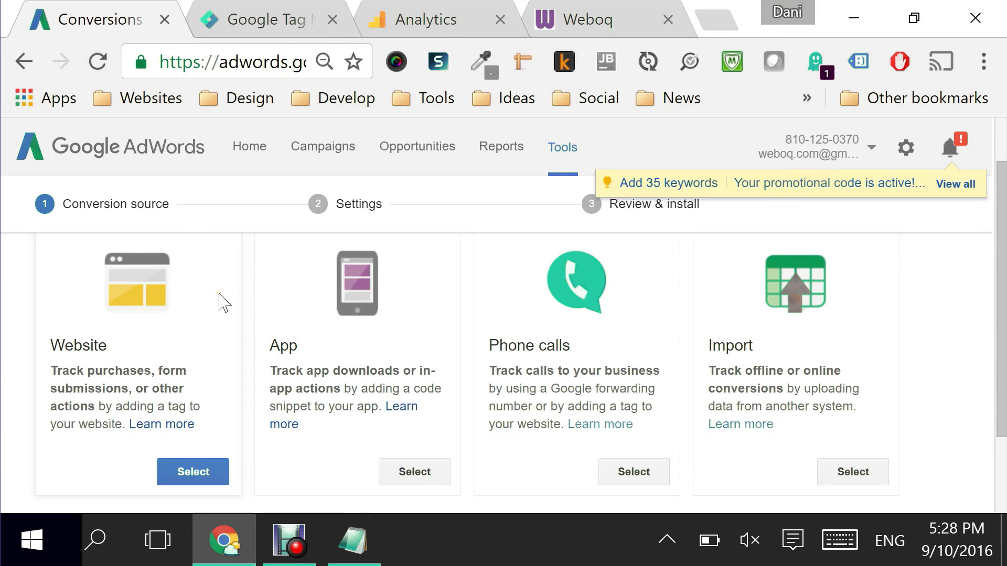
# Choose Website as the source and name the conversion action 'Weboq Lead Signup Success'
pyautogui.scroll(-2, 225, 303)
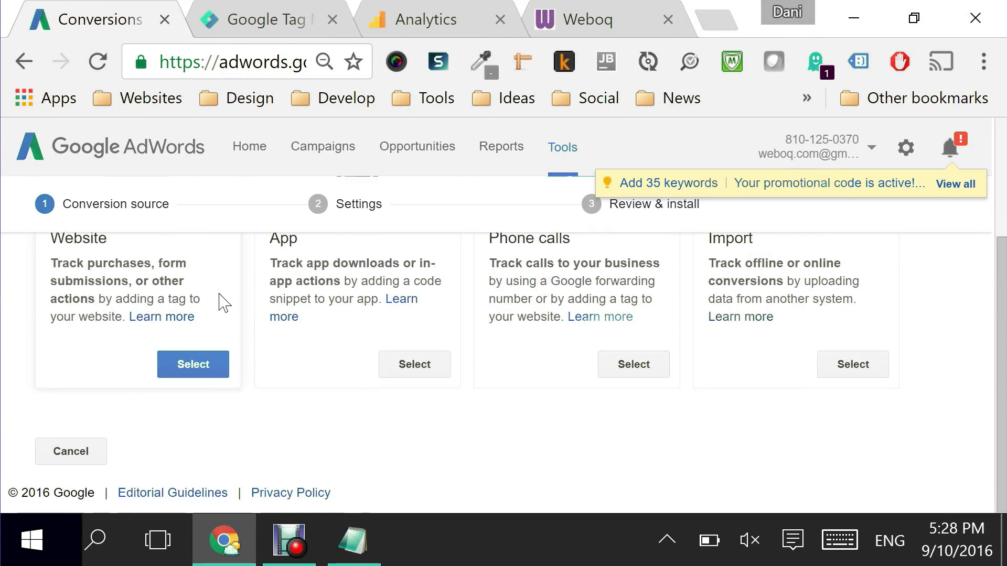
pyautogui.click(193, 370)
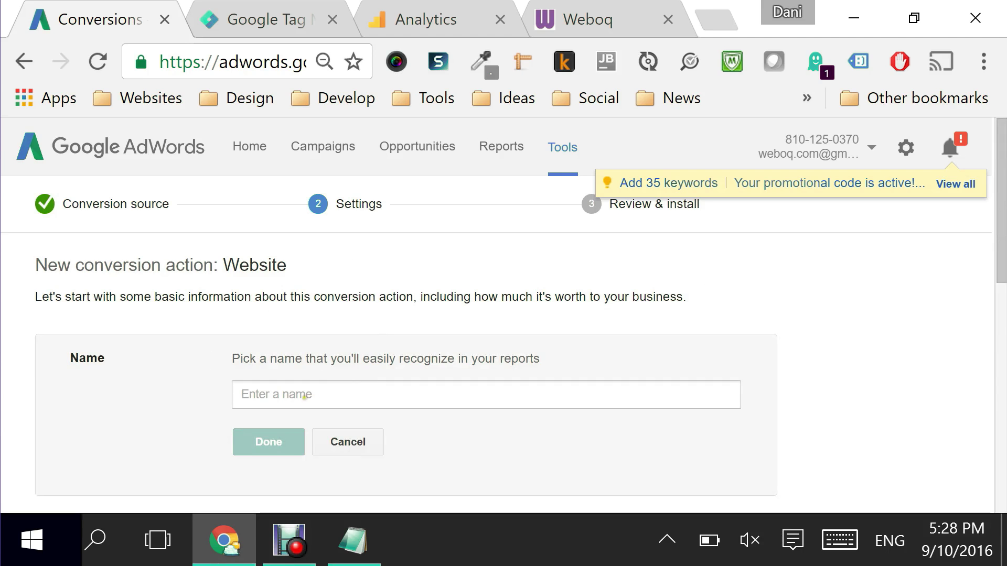
pyautogui.moveTo(1000, 246); pyautogui.dragTo(1001, 291)
pyautogui.click(291, 281)
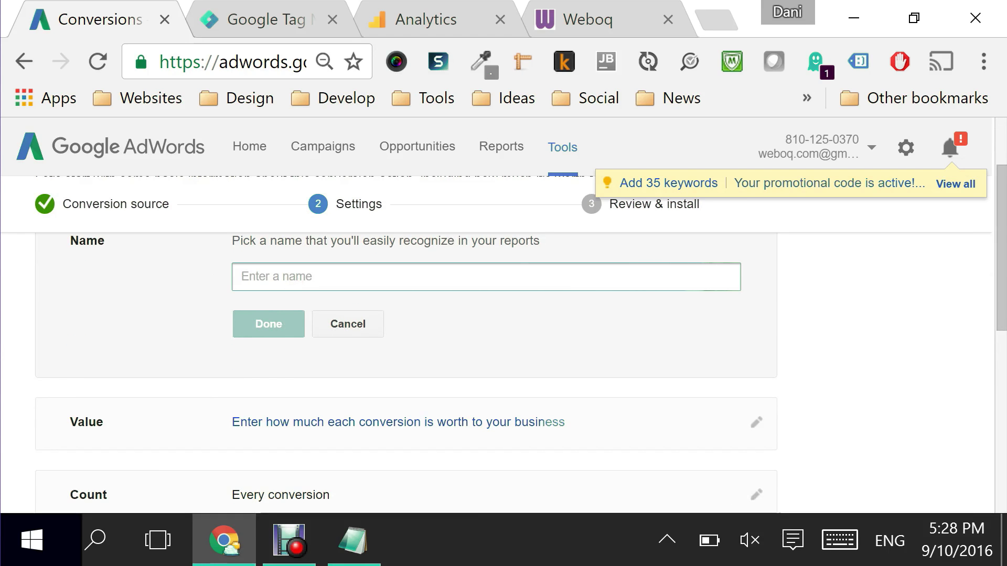
pyautogui.write('Weboq')
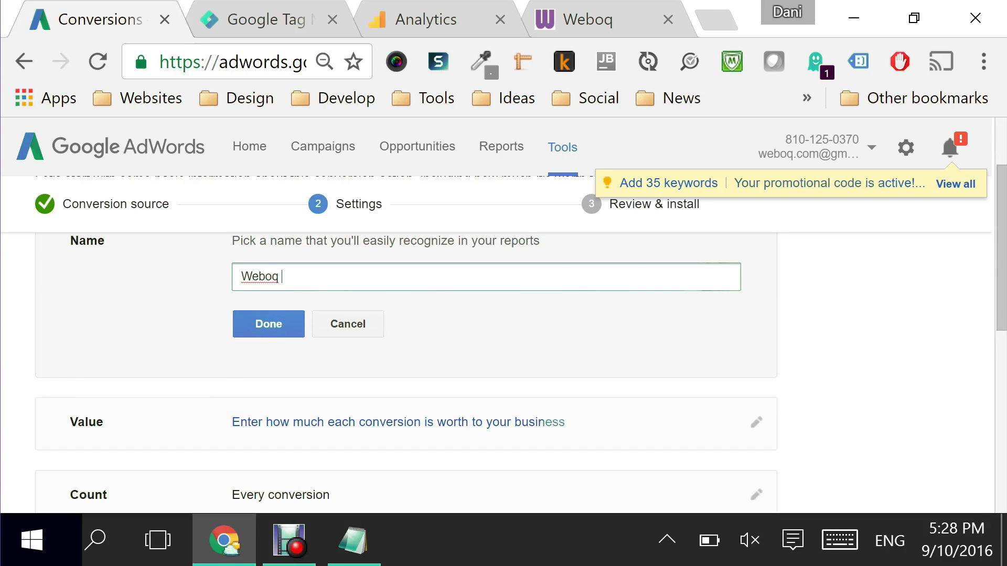
pyautogui.write(' Lead Signup')
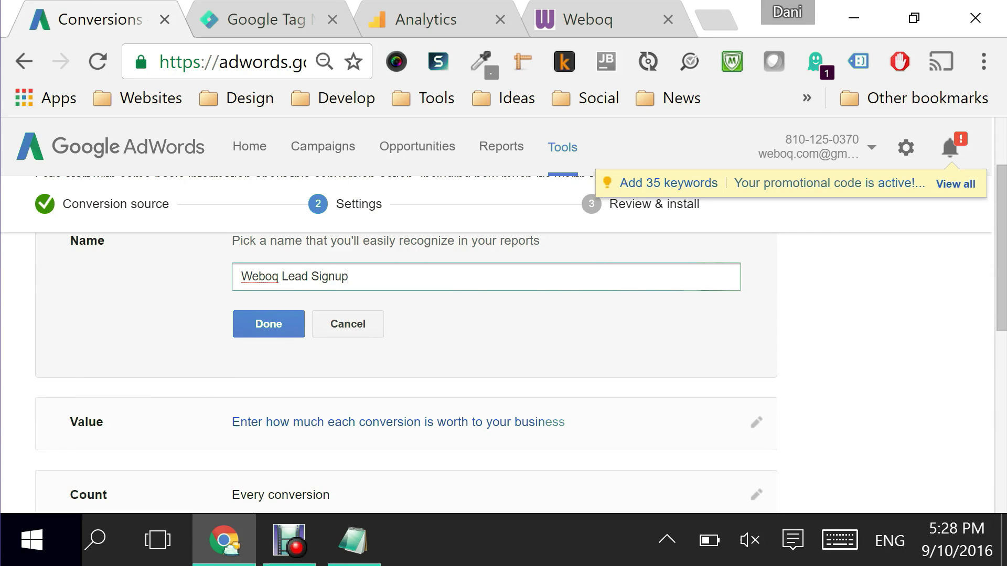
pyautogui.write(' Success')
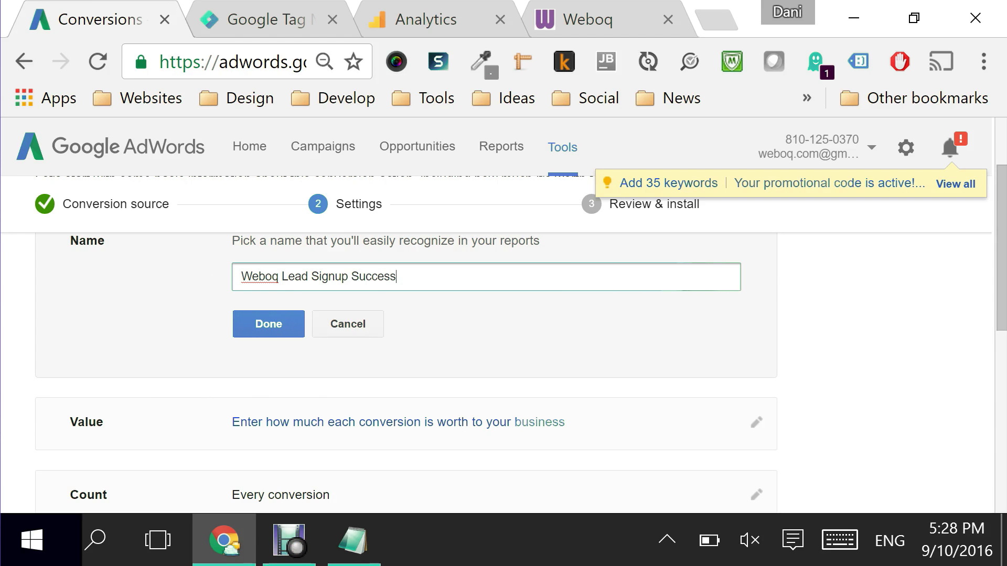
pyautogui.click(265, 328)
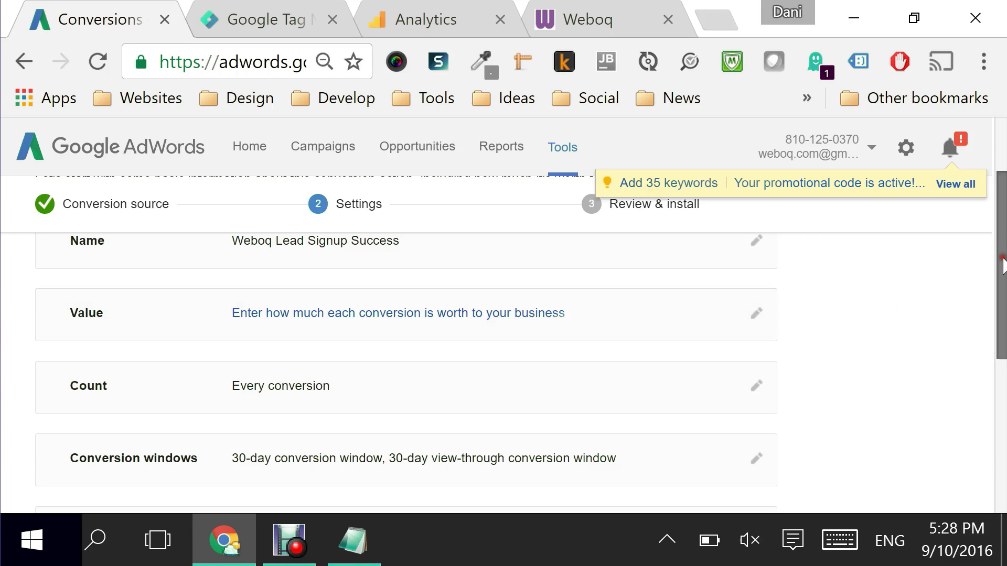
# Count one conversion per ad click, keeping the 30-day conversion and view-through windows
pyautogui.moveTo(1003, 262); pyautogui.dragTo(1004, 286)
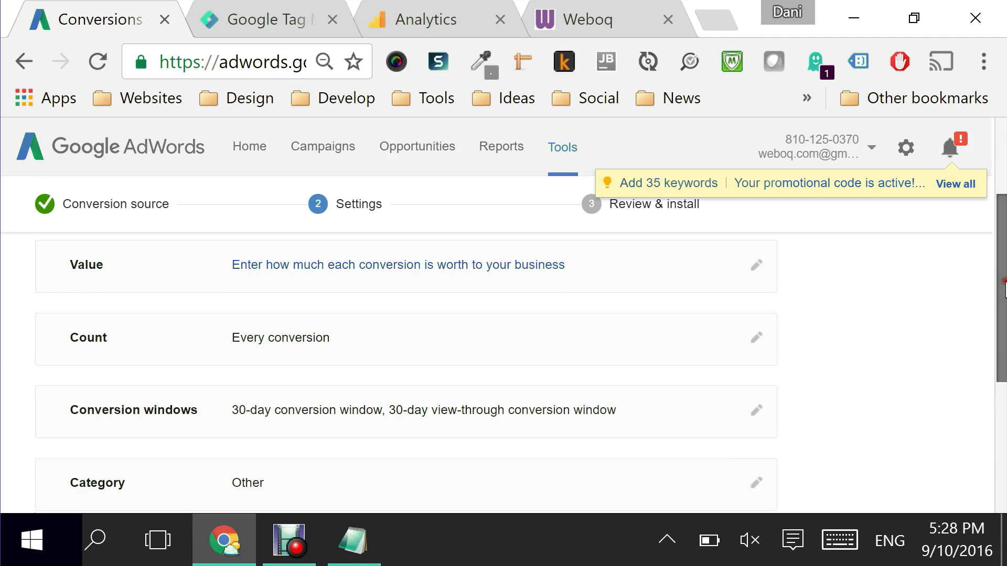
pyautogui.moveTo(1004, 286); pyautogui.dragTo(1004, 276)
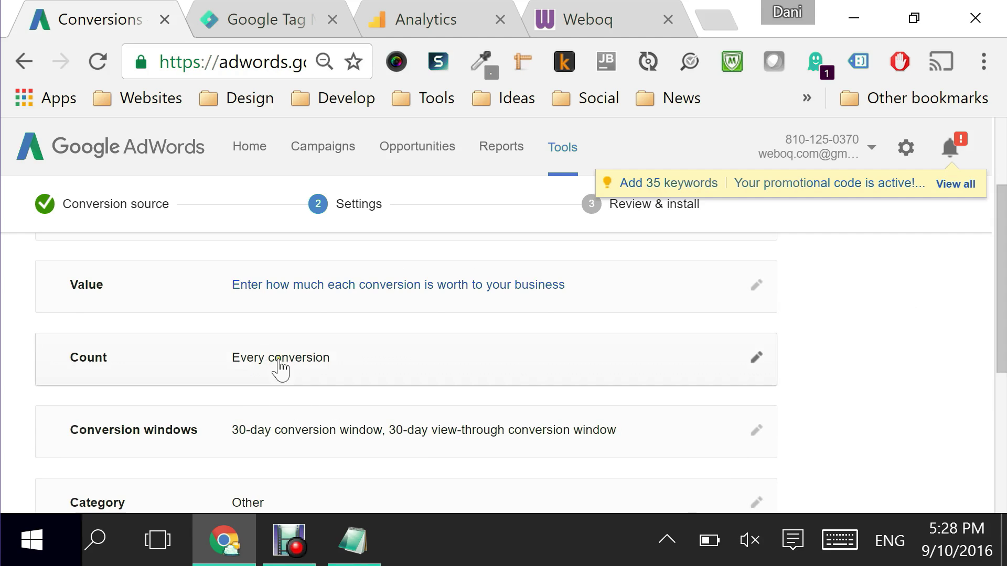
pyautogui.moveTo(1002, 342); pyautogui.dragTo(1003, 383)
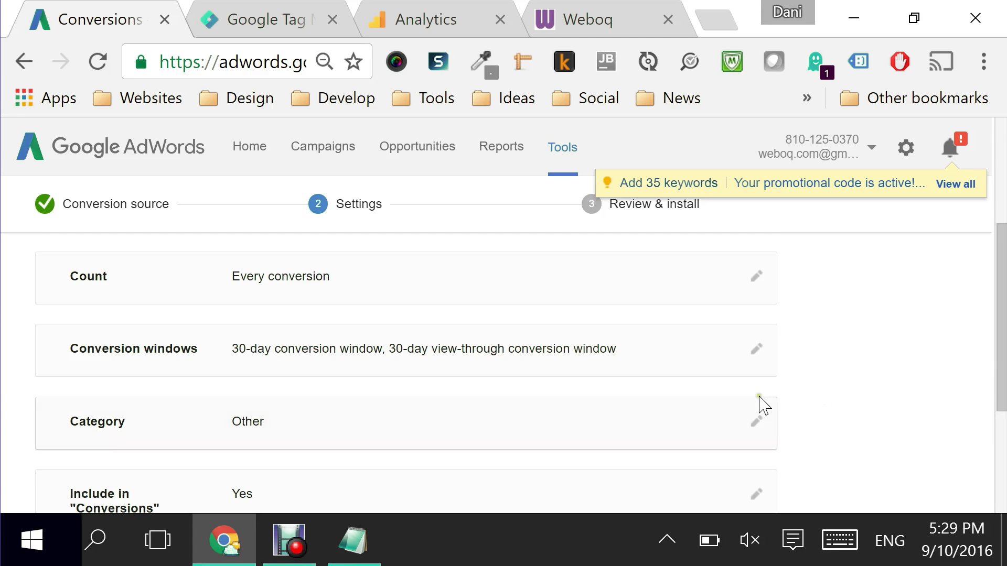
pyautogui.click(755, 282)
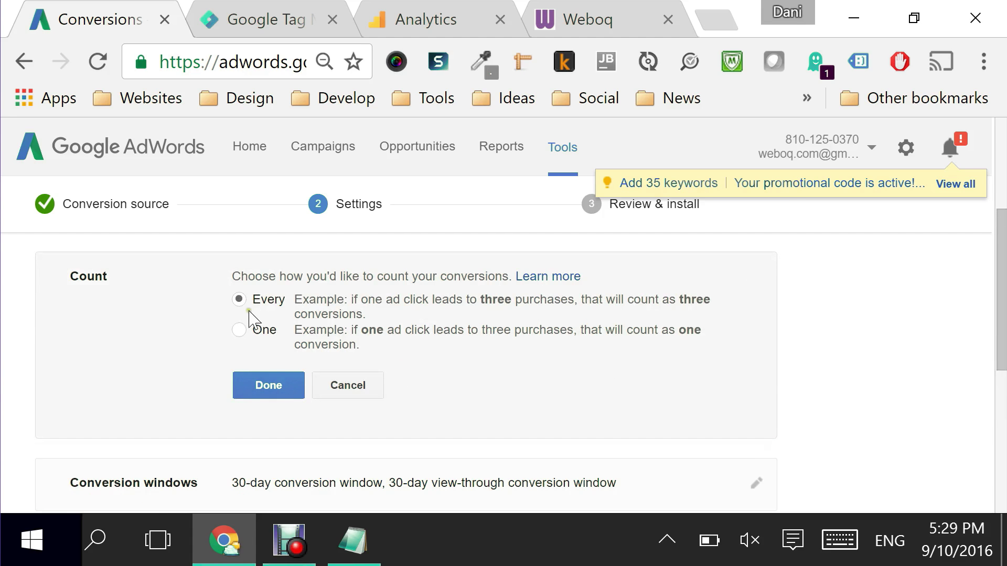
pyautogui.click(239, 332)
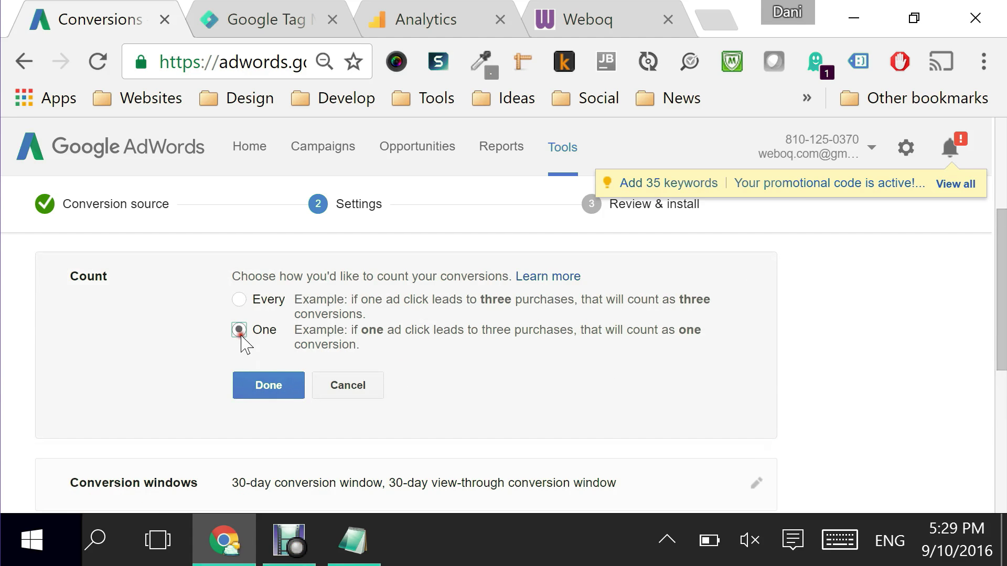
pyautogui.click(260, 384)
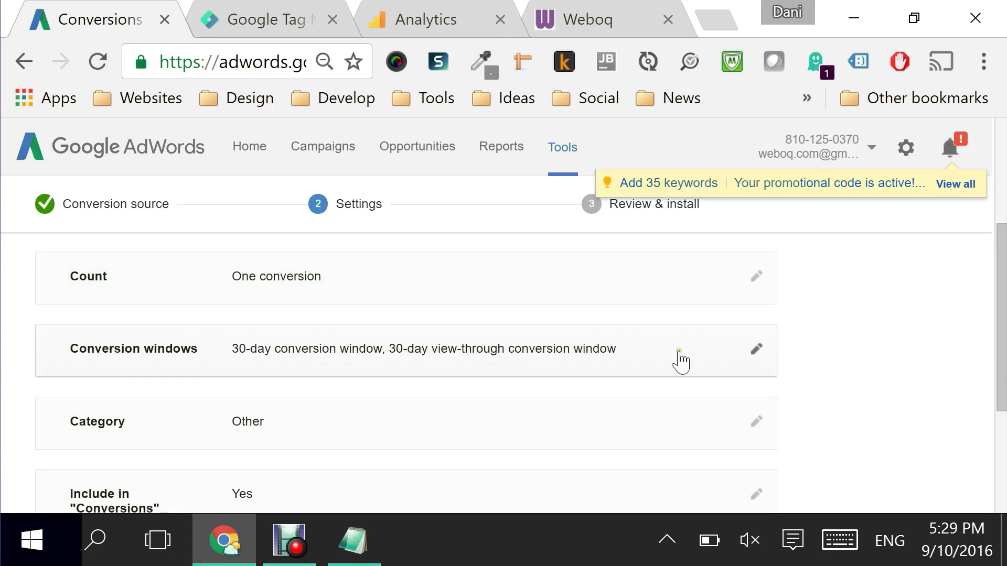
pyautogui.moveTo(1005, 326); pyautogui.dragTo(1004, 347)
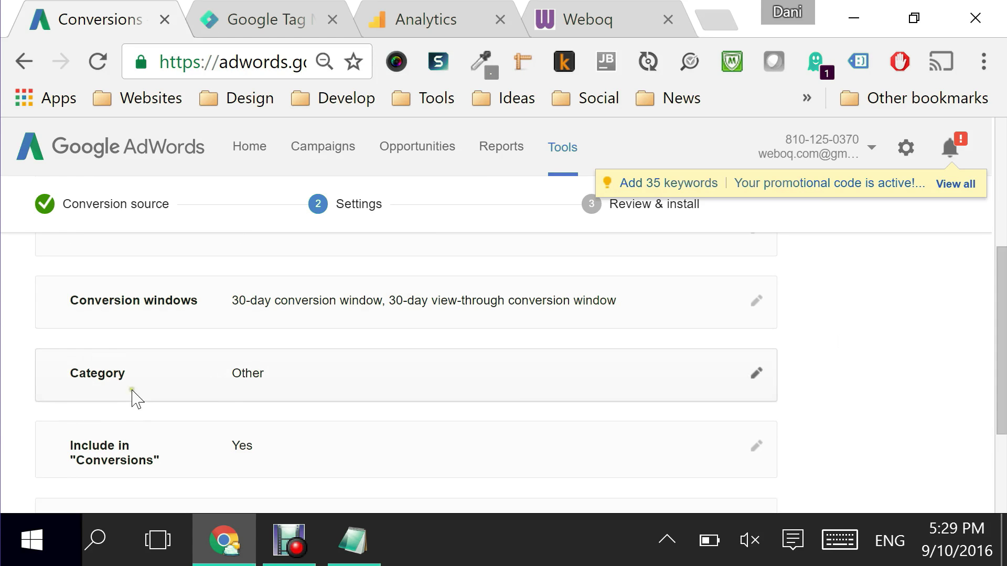
# Set the conversion category to Lead
pyautogui.moveTo(1000, 353); pyautogui.dragTo(1001, 394)
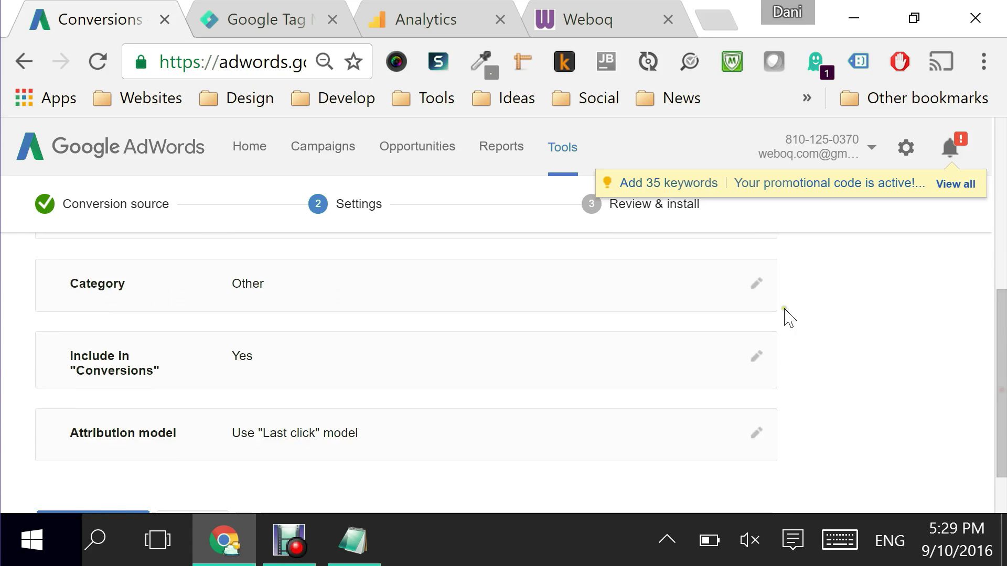
pyautogui.click(757, 288)
pyautogui.click(290, 329)
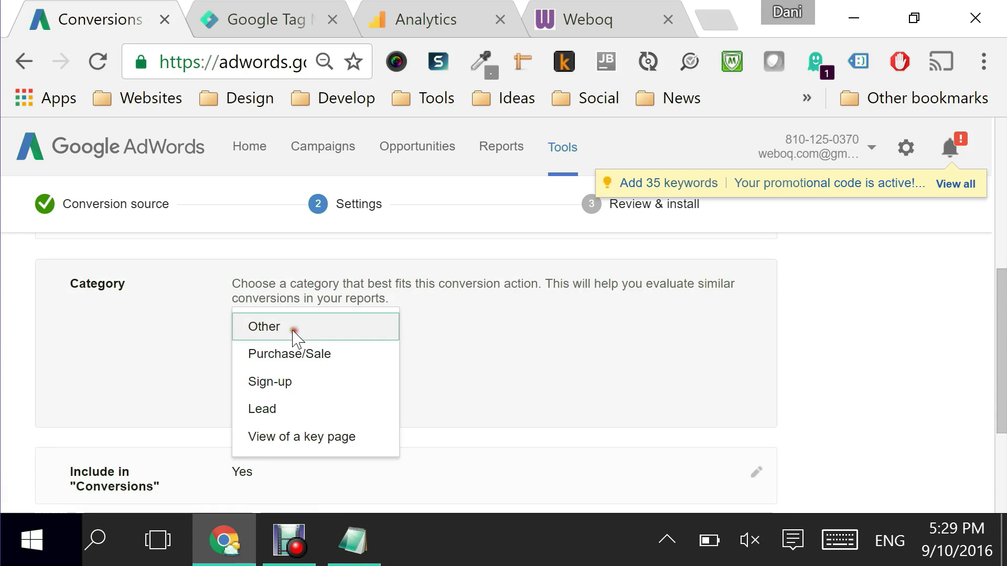
pyautogui.click(288, 409)
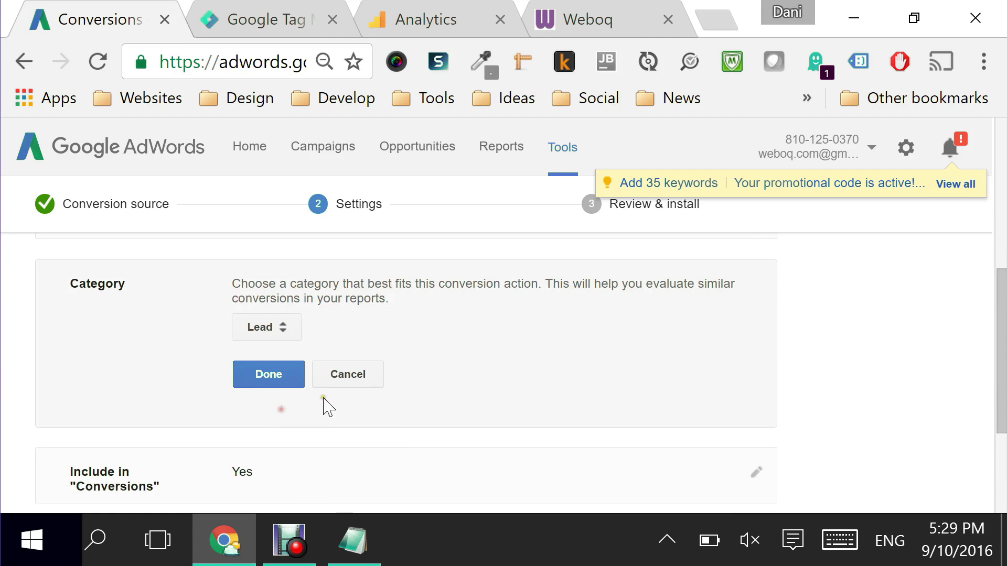
pyautogui.click(269, 376)
# Choose not to assign a conversion value, then save and continue
pyautogui.scroll(-1, 576, 380)
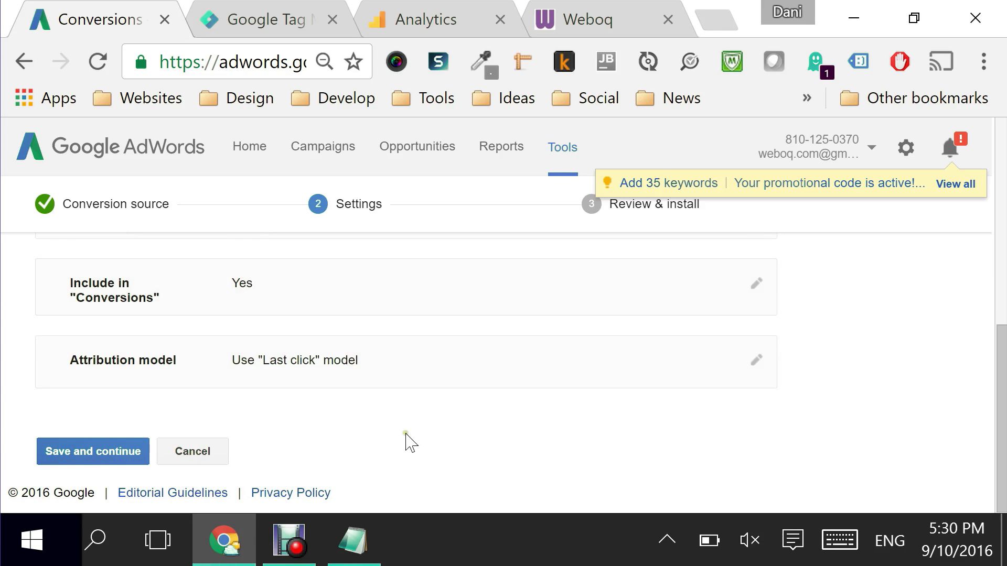
pyautogui.scroll(3, 66, 466)
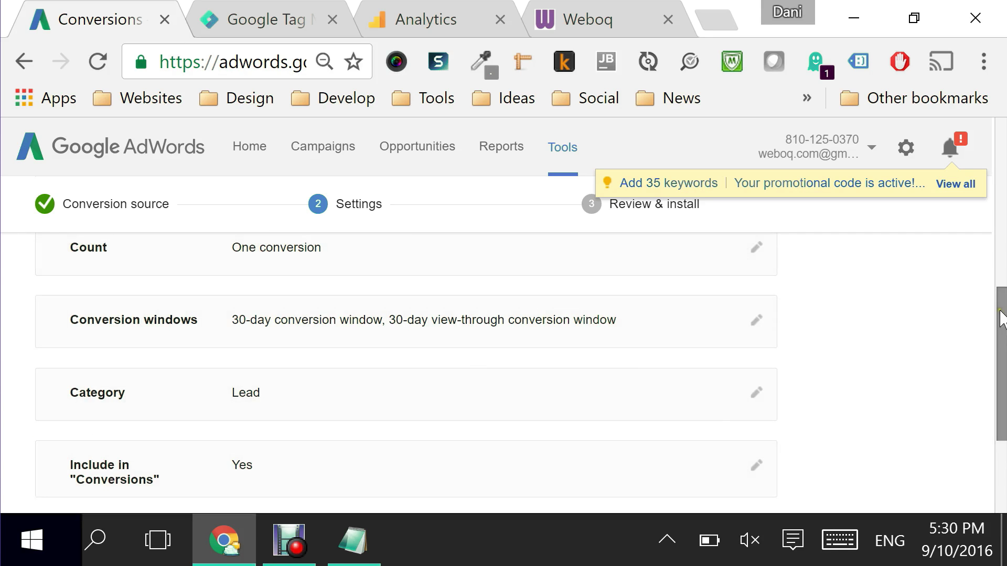
pyautogui.scroll(-3, 442, 273)
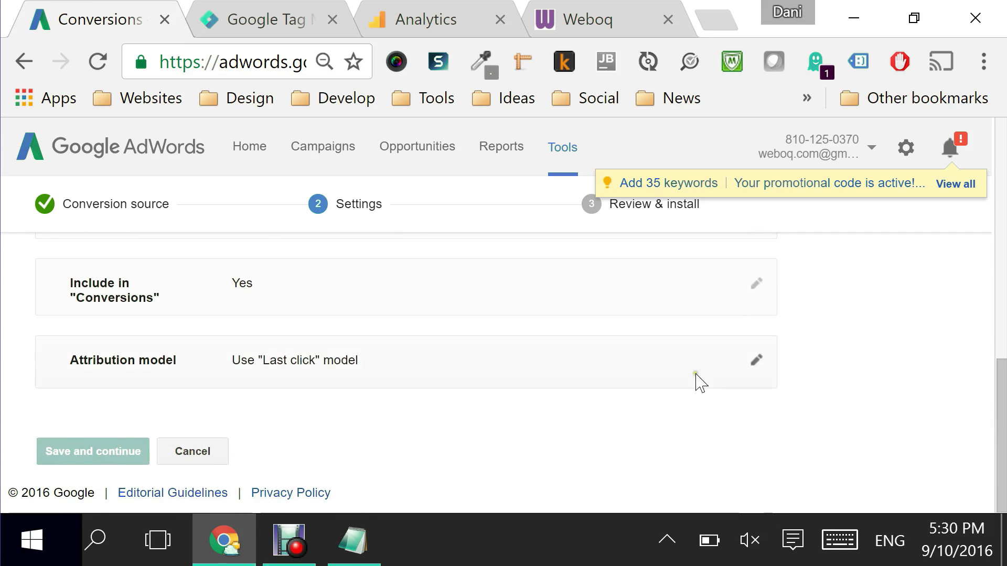
pyautogui.moveTo(1000, 425); pyautogui.dragTo(998, 237)
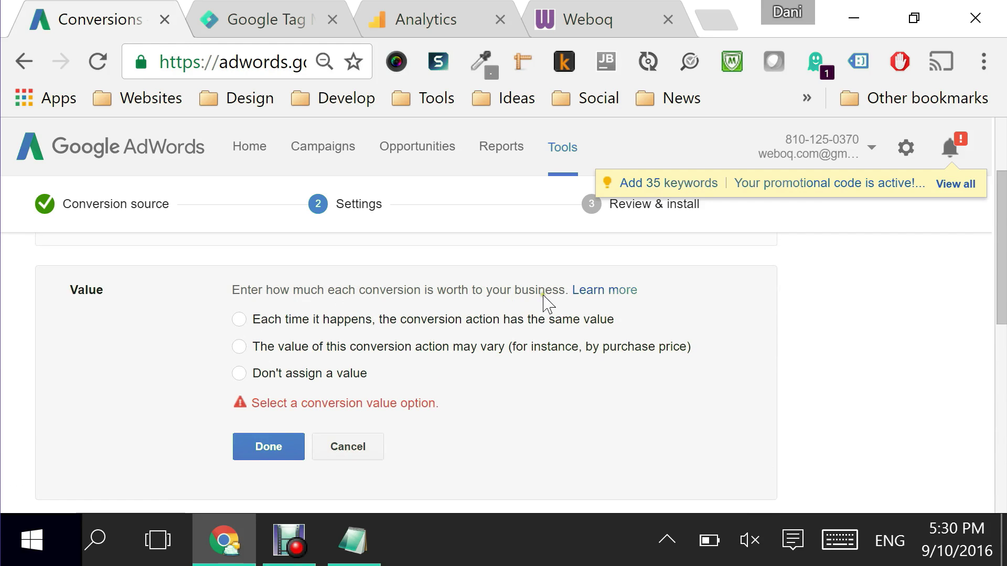
pyautogui.click(239, 374)
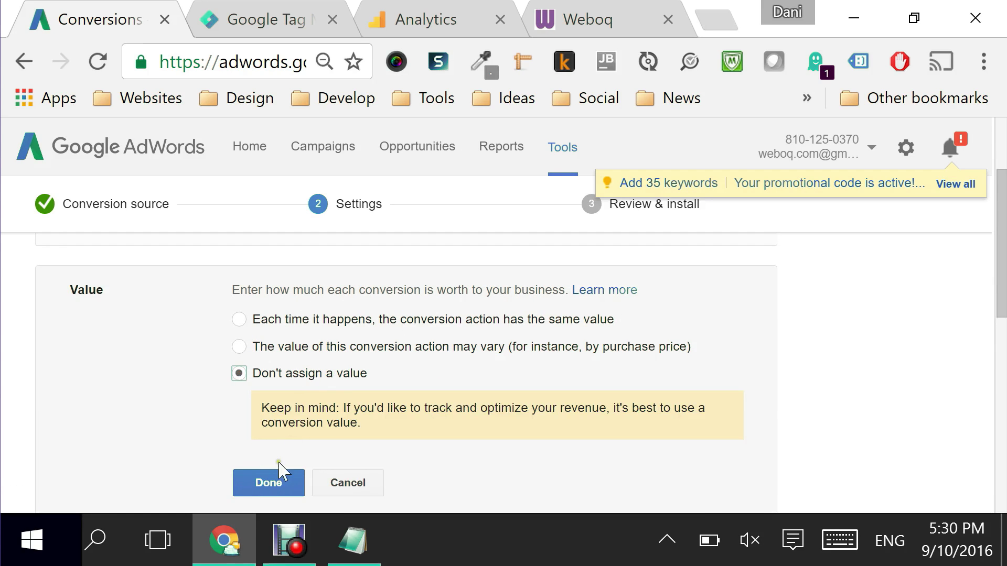
pyautogui.click(276, 480)
pyautogui.scroll(-5, 445, 378)
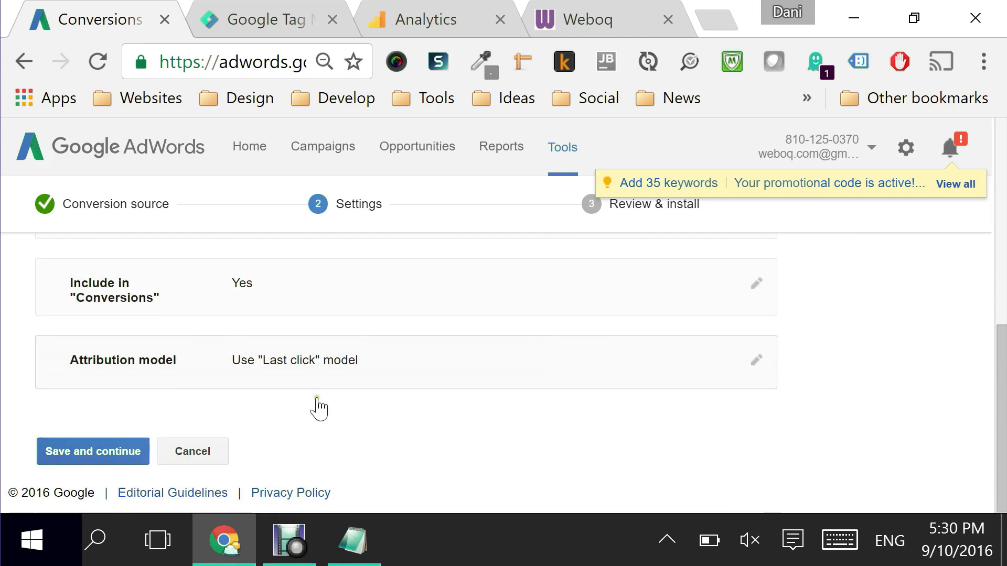
pyautogui.click(112, 454)
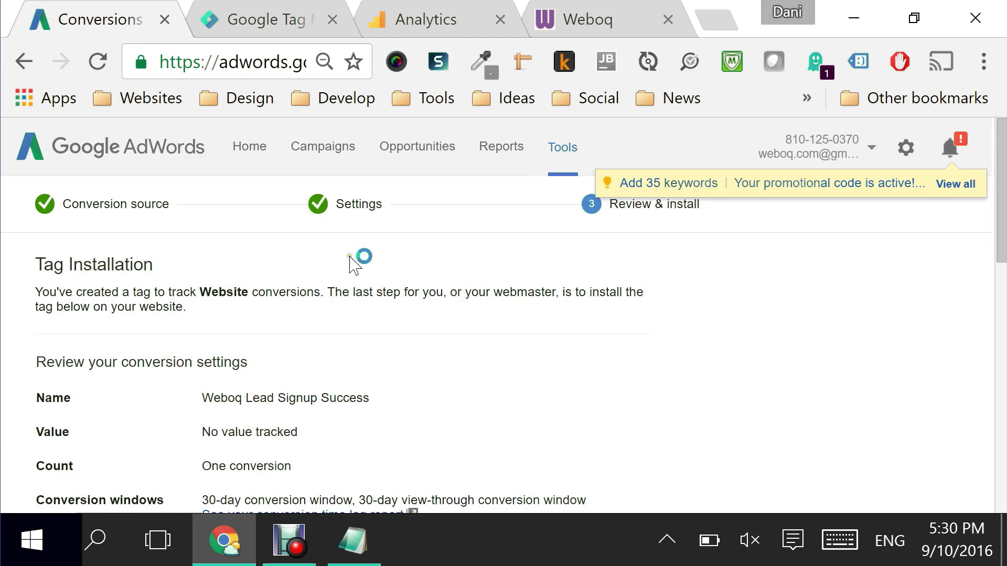
# Select and copy the entire Weboq Lead Signup Success tracking tag code
pyautogui.scroll(-10, 406, 286)
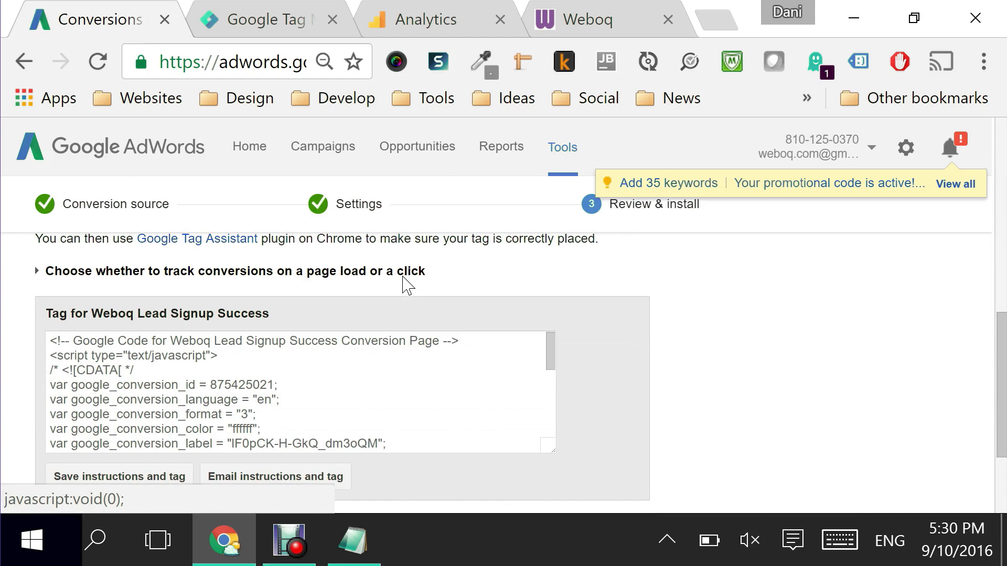
pyautogui.moveTo(550, 348)
pyautogui.mouseDown()
pyautogui.moveTo(551, 444)
pyautogui.moveTo(548, 350)
pyautogui.mouseUp()
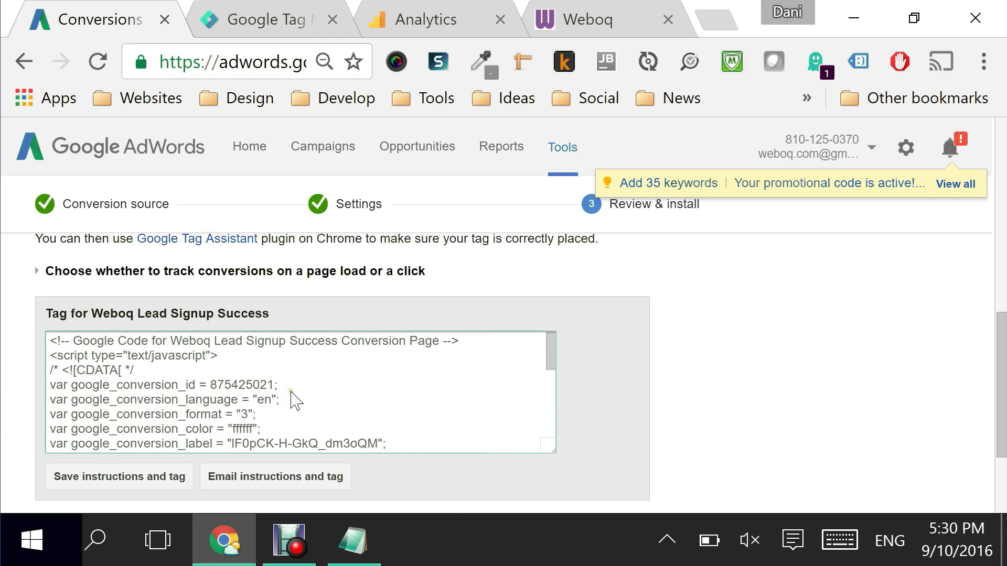
pyautogui.scroll(-3, 293, 400)
pyautogui.moveTo(554, 404); pyautogui.dragTo(550, 351)
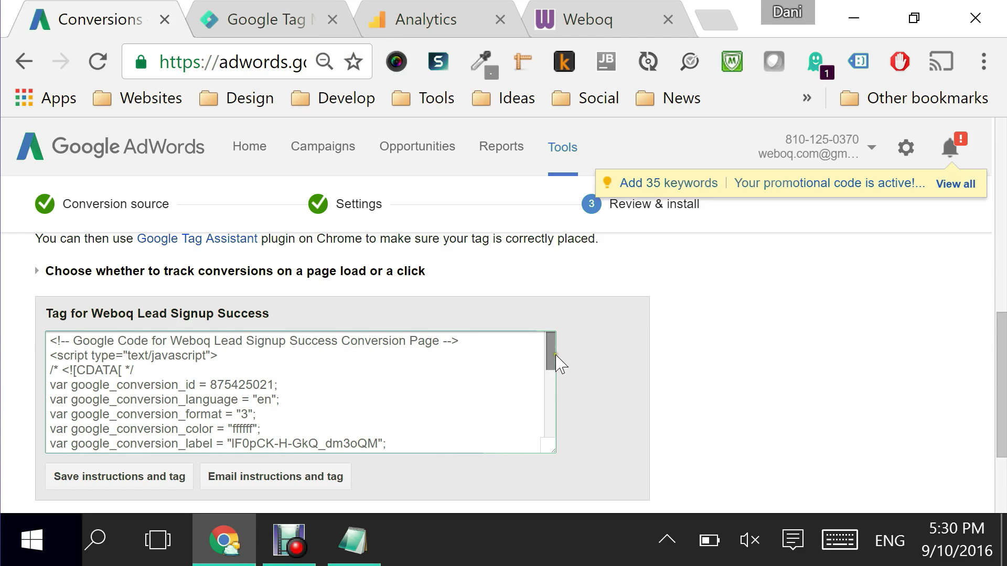
pyautogui.moveTo(552, 357)
pyautogui.mouseDown()
pyautogui.moveTo(555, 378)
pyautogui.moveTo(557, 362)
pyautogui.mouseUp()
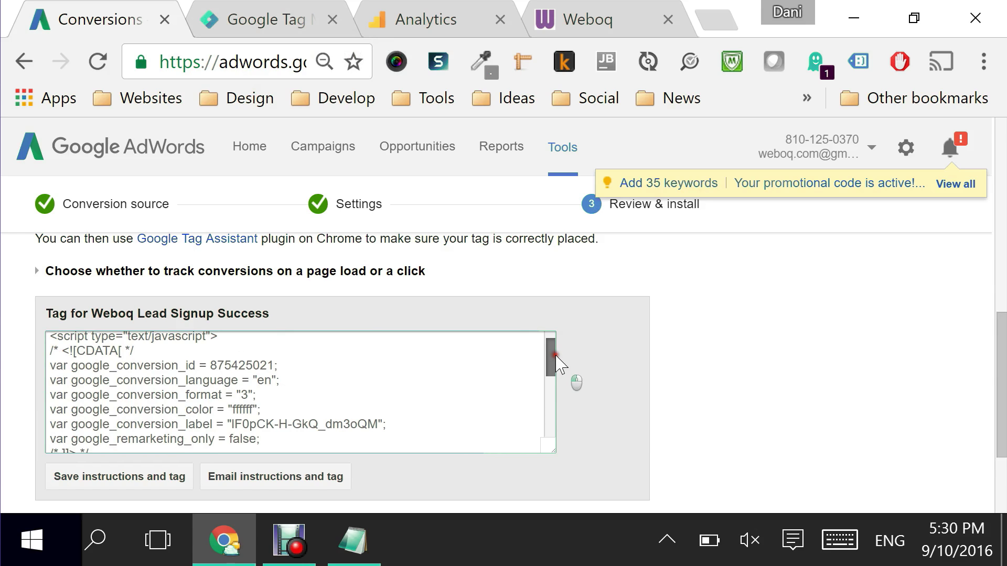
pyautogui.moveTo(557, 362); pyautogui.dragTo(557, 362)
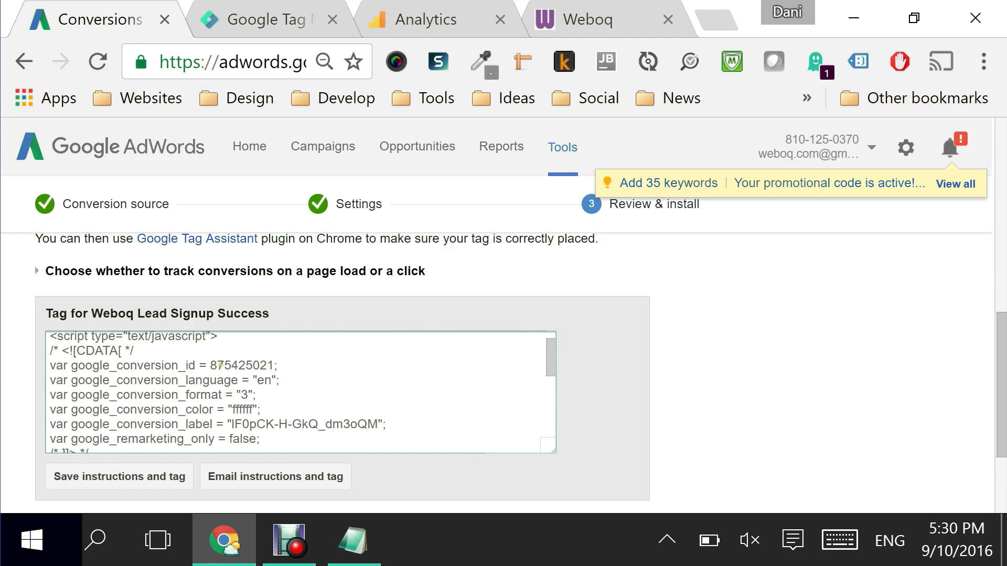
pyautogui.moveTo(209, 365); pyautogui.dragTo(277, 363)
pyautogui.hotkey('ctrl', 'a')
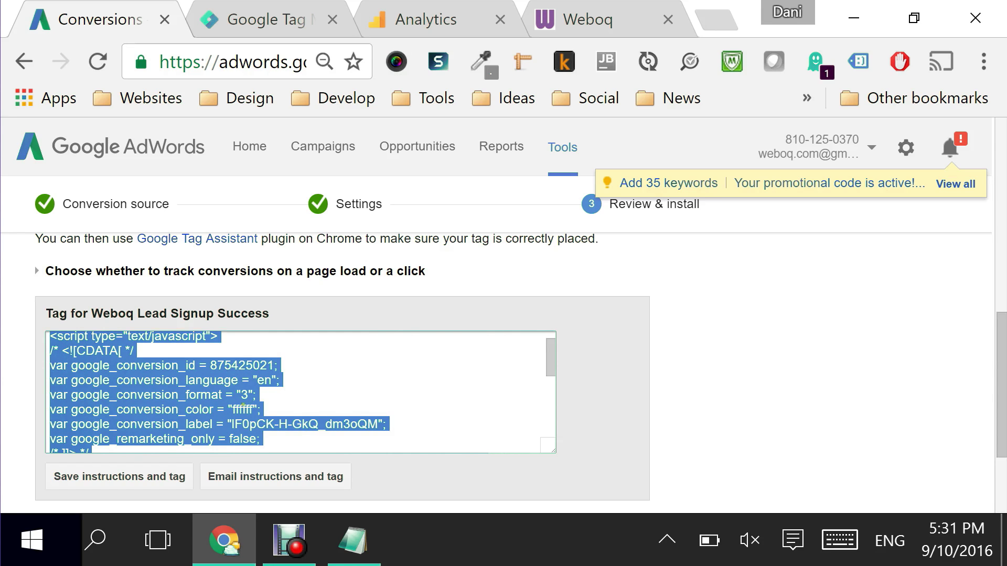
pyautogui.click(233, 428)
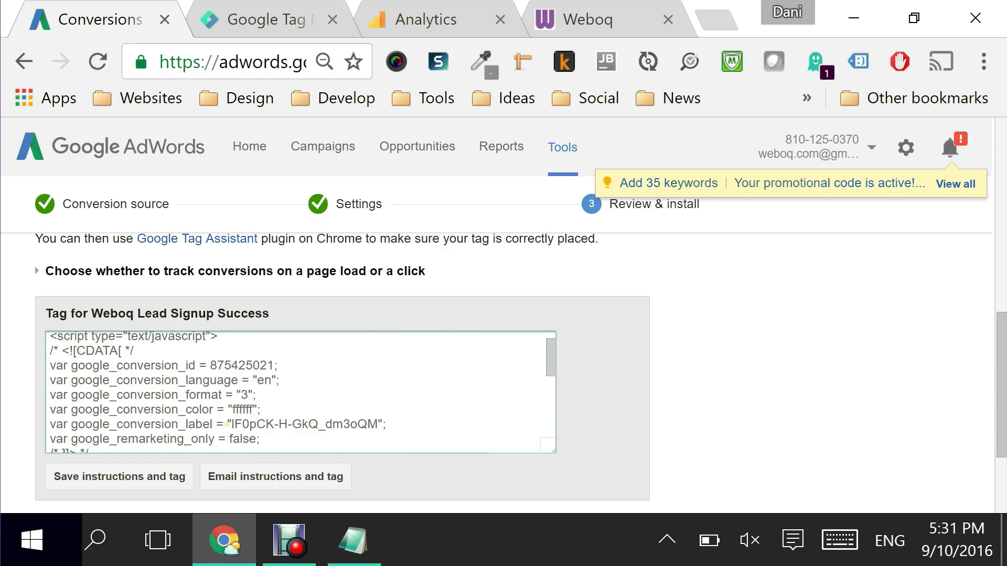
pyautogui.moveTo(229, 424); pyautogui.dragTo(388, 424)
pyautogui.hotkey('ctrl', 'a')
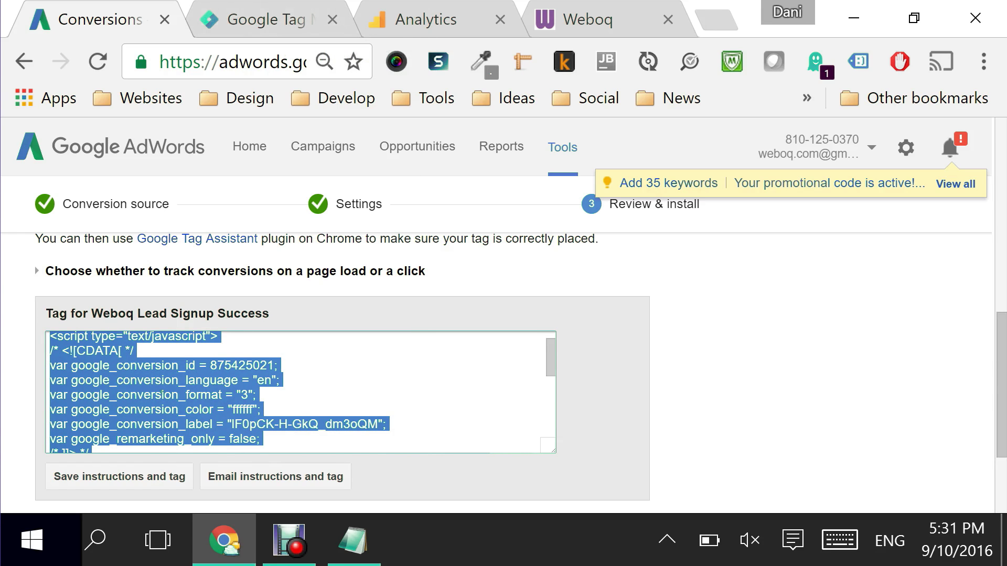
# Paste the conversion tag code into Notepad on a new line below the Finish URL
pyautogui.click(337, 545)
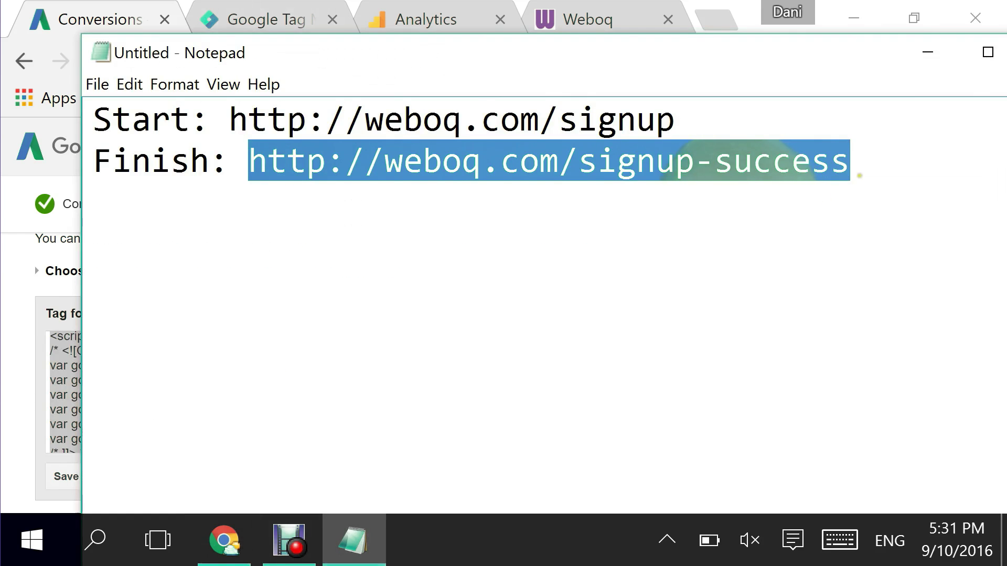
pyautogui.click(862, 167)
pyautogui.press('Return')
pyautogui.press('Return')
pyautogui.hotkey('ctrl', 'v')
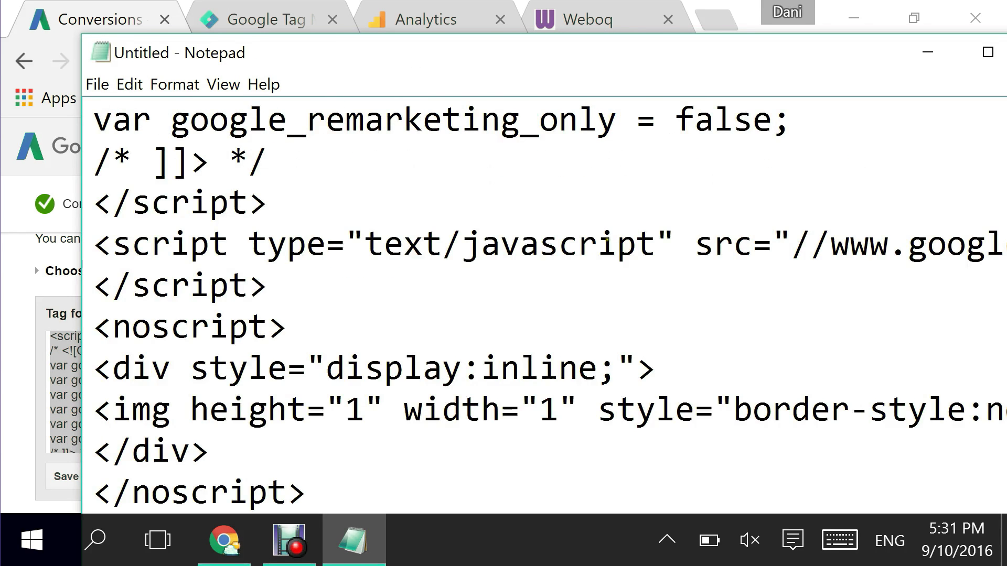
pyautogui.press('Return')
# Highlight conversion ID 875425021 in the notes, then minimize Notepad to return to AdWords
pyautogui.scroll(5, 545, 304)
pyautogui.scroll(-1, 546, 304)
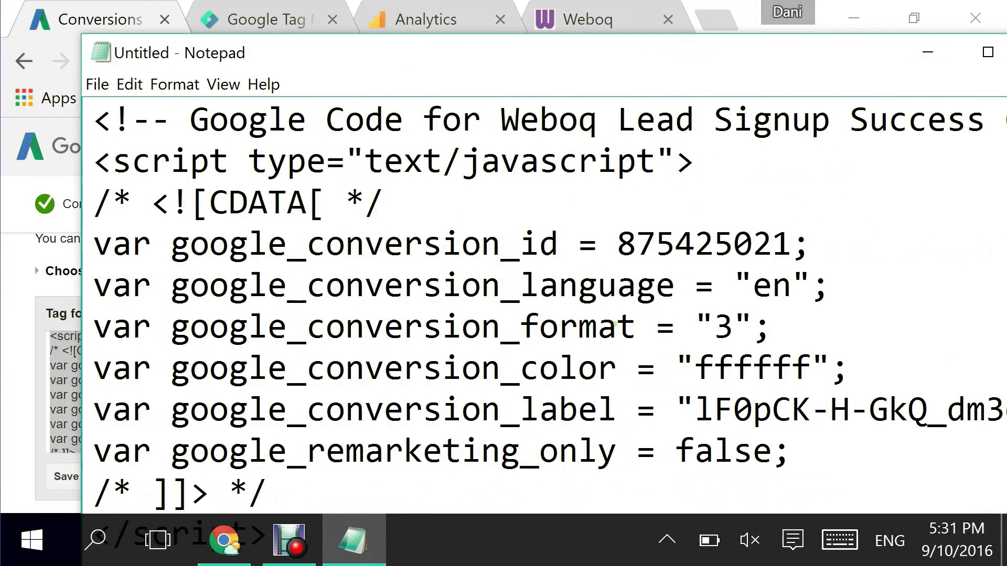
pyautogui.moveTo(619, 246); pyautogui.dragTo(790, 245)
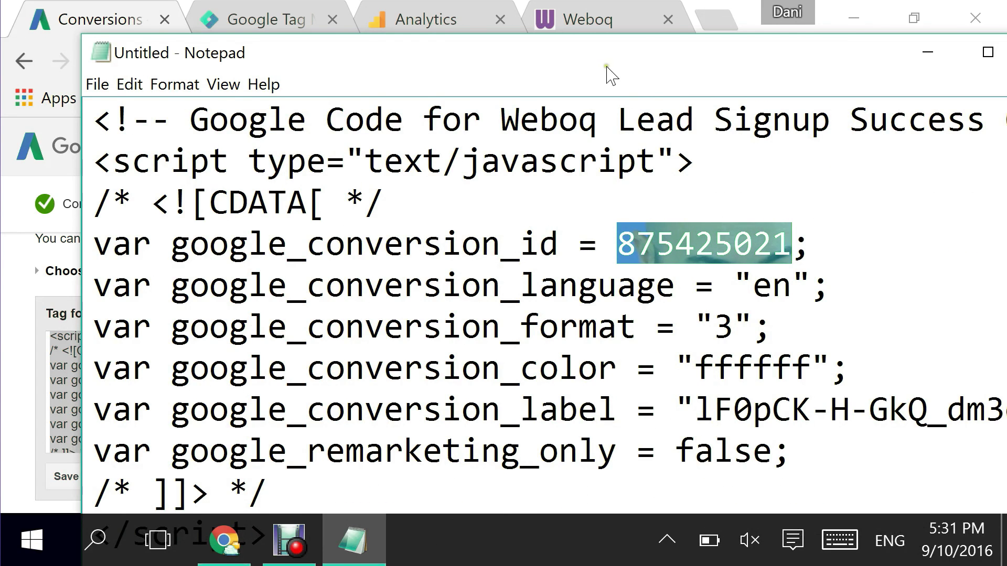
pyautogui.moveTo(629, 60); pyautogui.dragTo(490, 8)
pyautogui.click(866, 21)
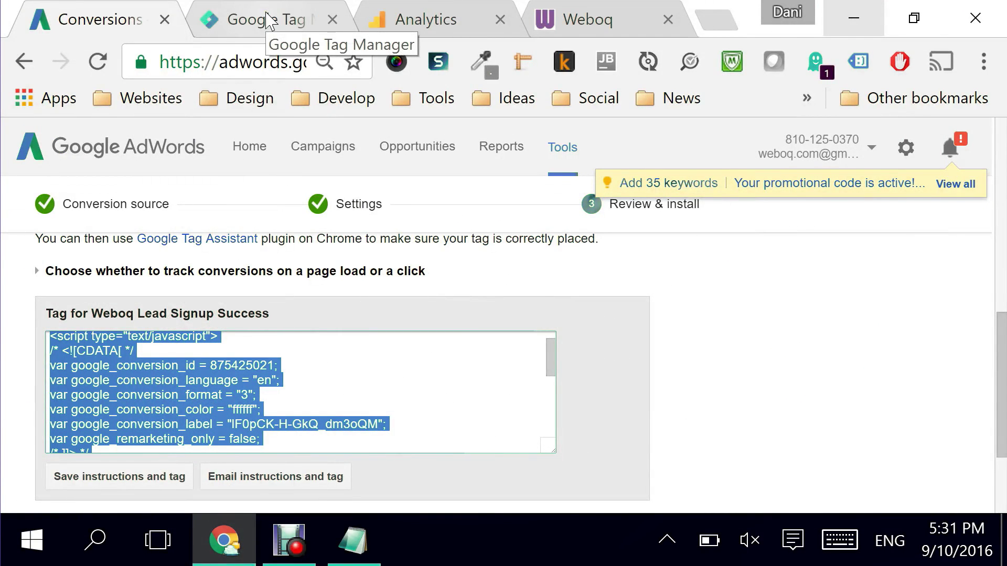
pyautogui.moveTo(1001, 390); pyautogui.dragTo(1001, 457)
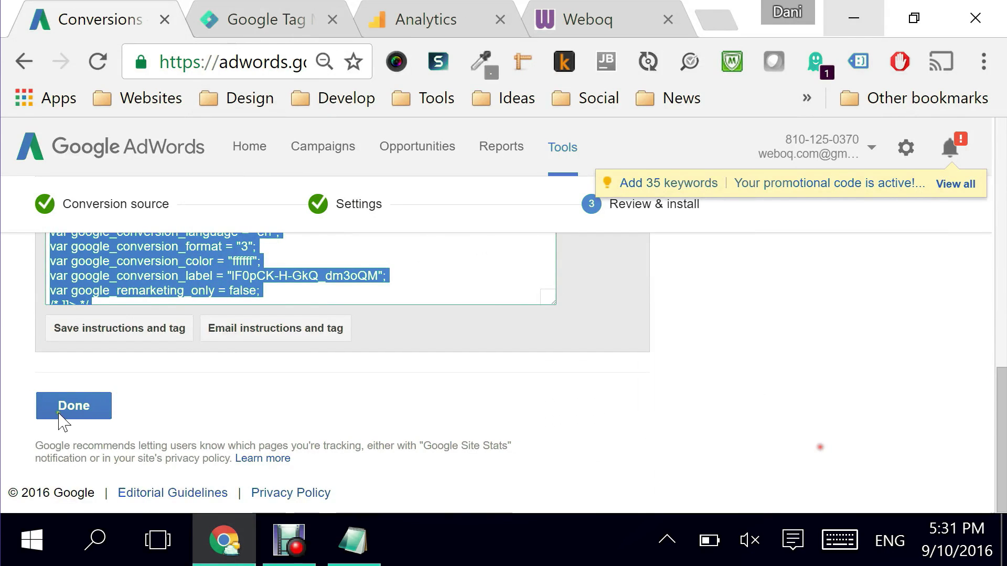
# Finish the conversion setup, dismiss the Congratulations dialog, and switch to Google Tag Manager
pyautogui.click(74, 408)
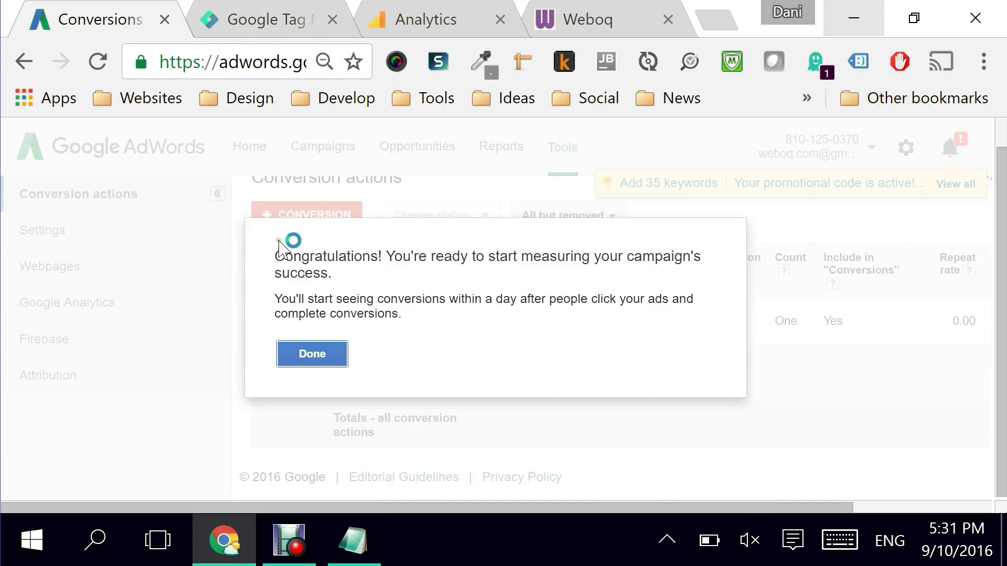
pyautogui.click(320, 356)
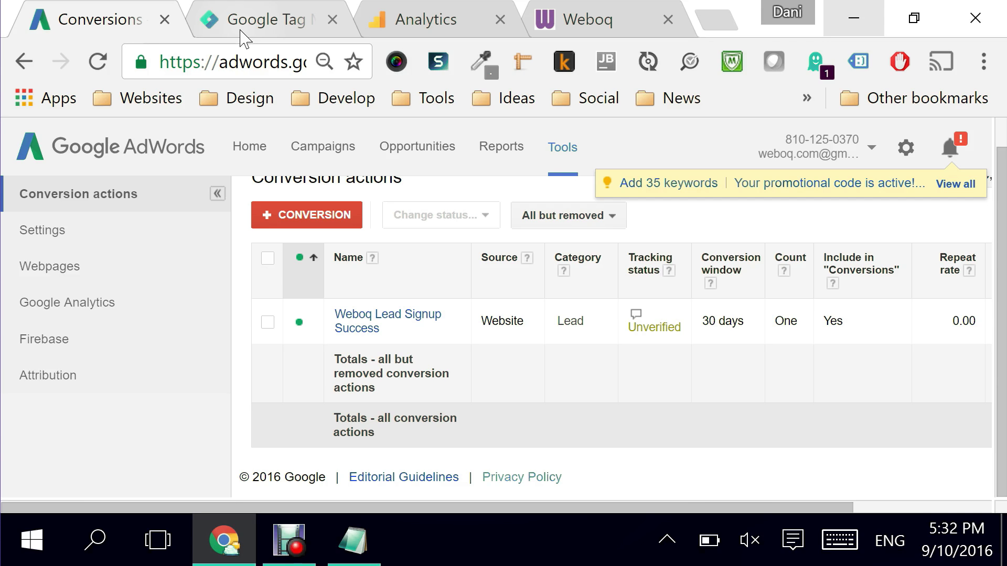
pyautogui.click(251, 23)
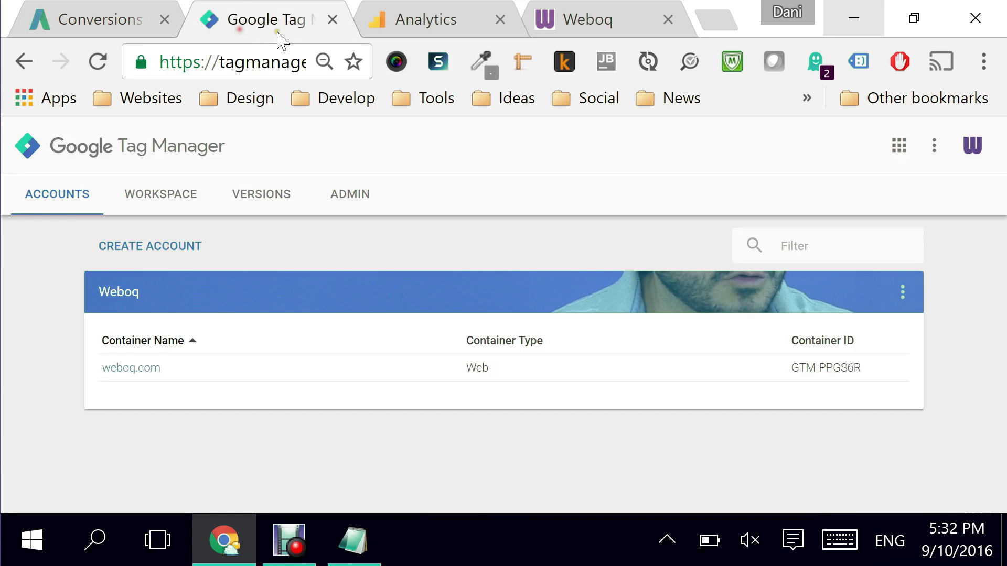
# Open the weboq.com workspace's Variables page and scroll down to the user-defined gaTrackingID constant
pyautogui.click(130, 371)
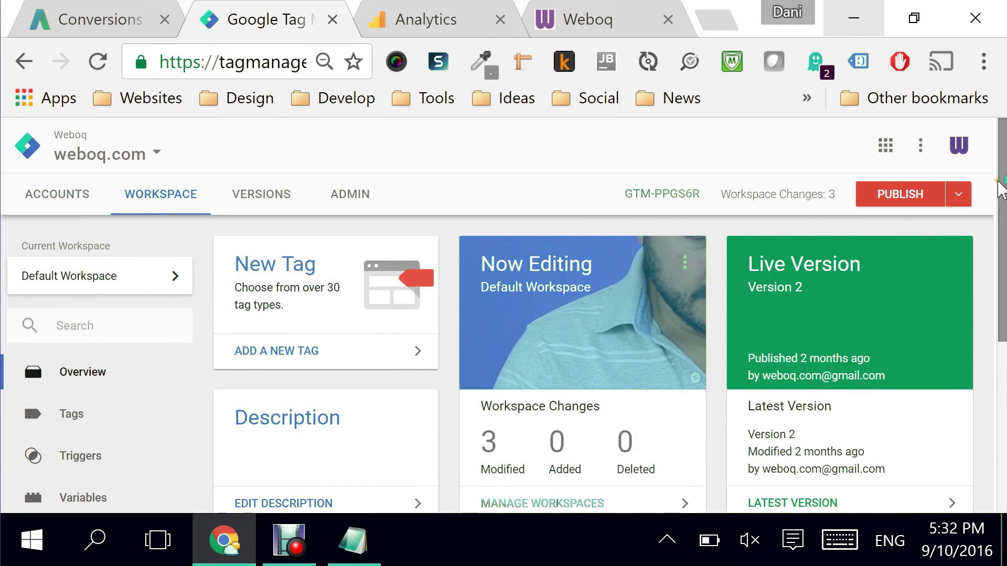
pyautogui.moveTo(1001, 190); pyautogui.dragTo(1004, 283)
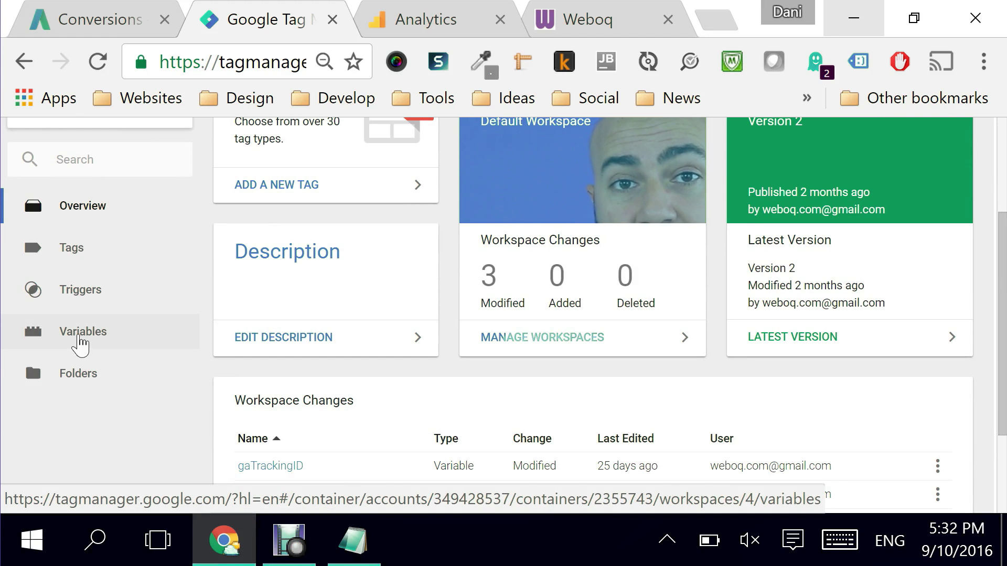
pyautogui.click(80, 344)
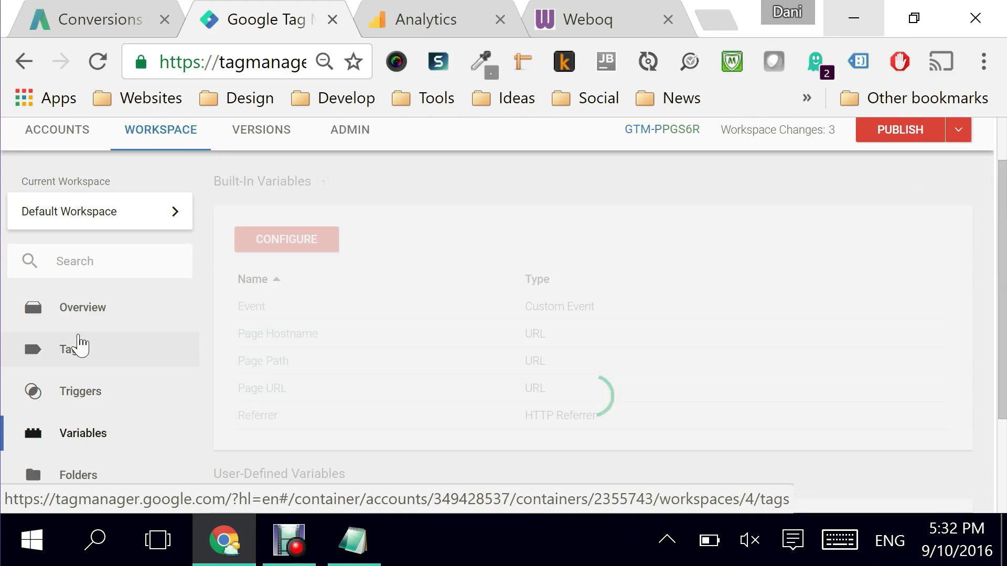
pyautogui.click(16, 61)
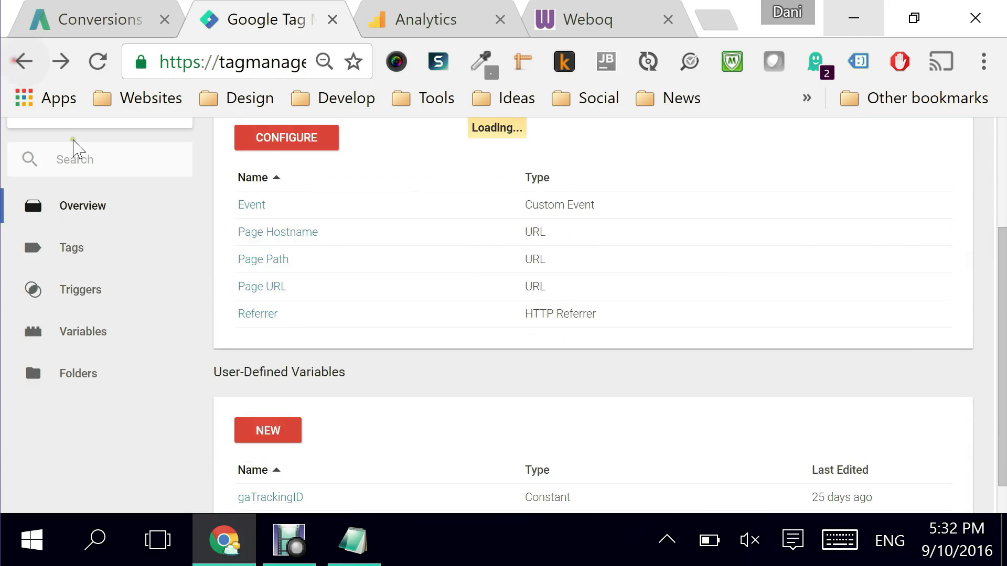
pyautogui.scroll(-3, 360, 416)
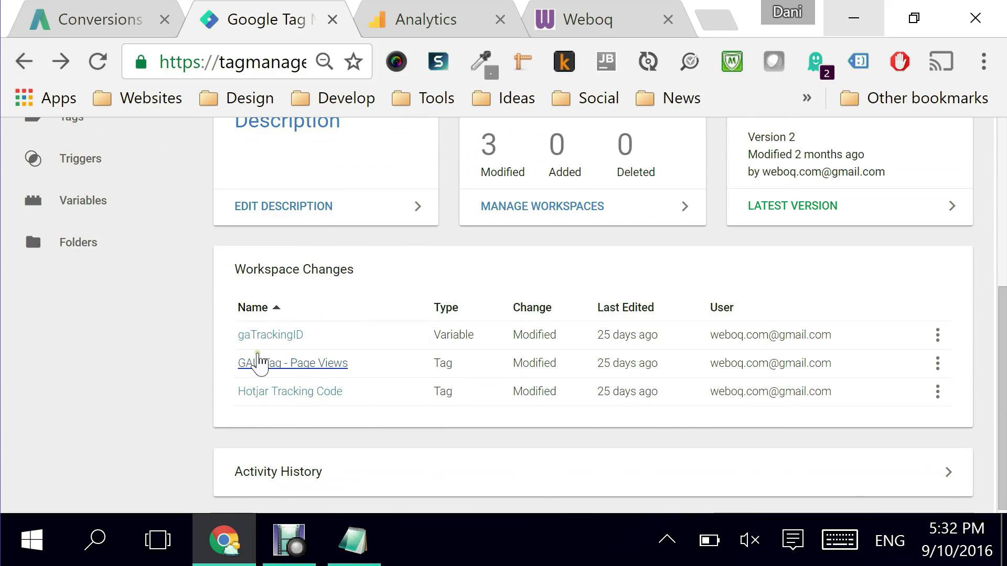
pyautogui.click(49, 205)
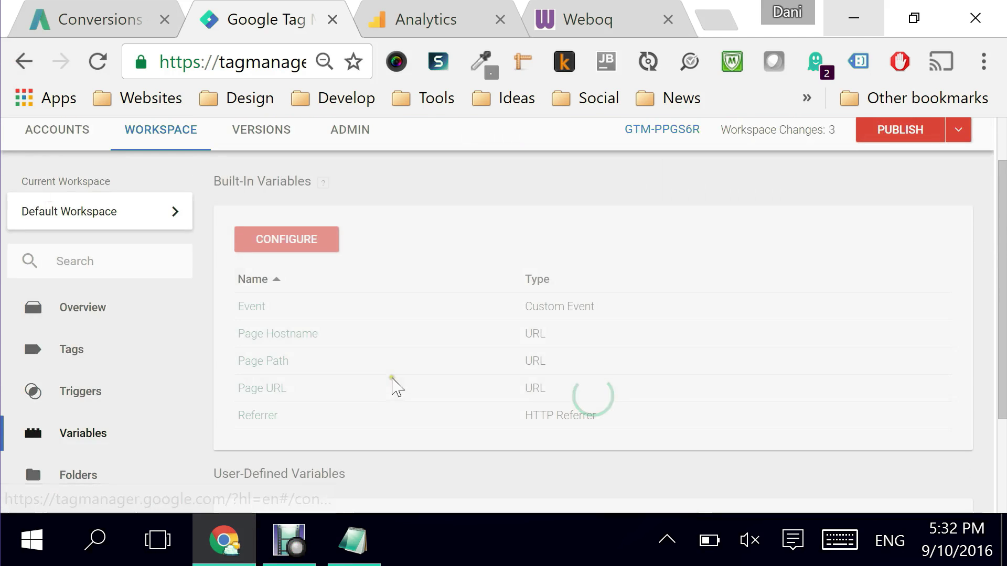
pyautogui.scroll(-3, 393, 387)
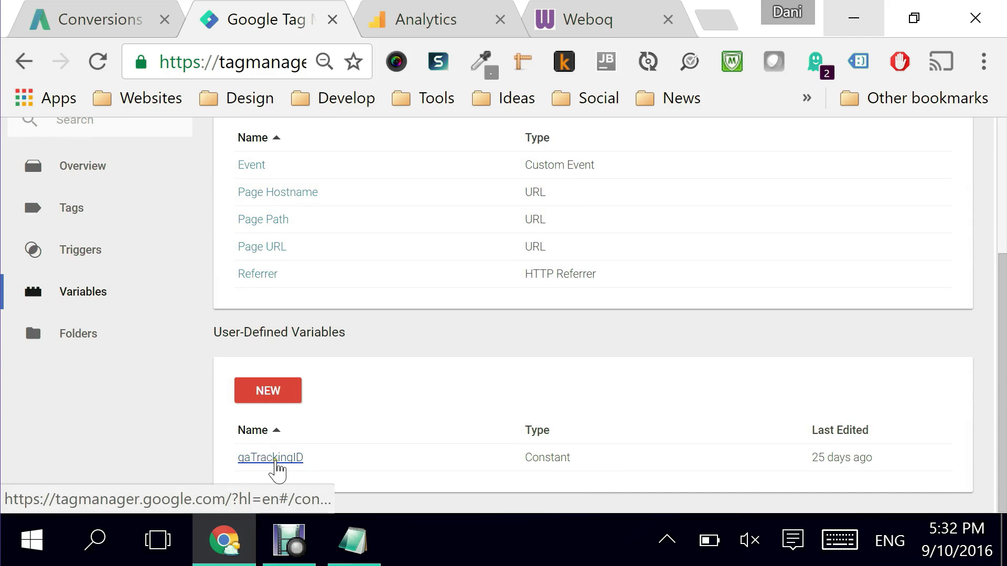
pyautogui.moveTo(1000, 400); pyautogui.dragTo(1001, 265)
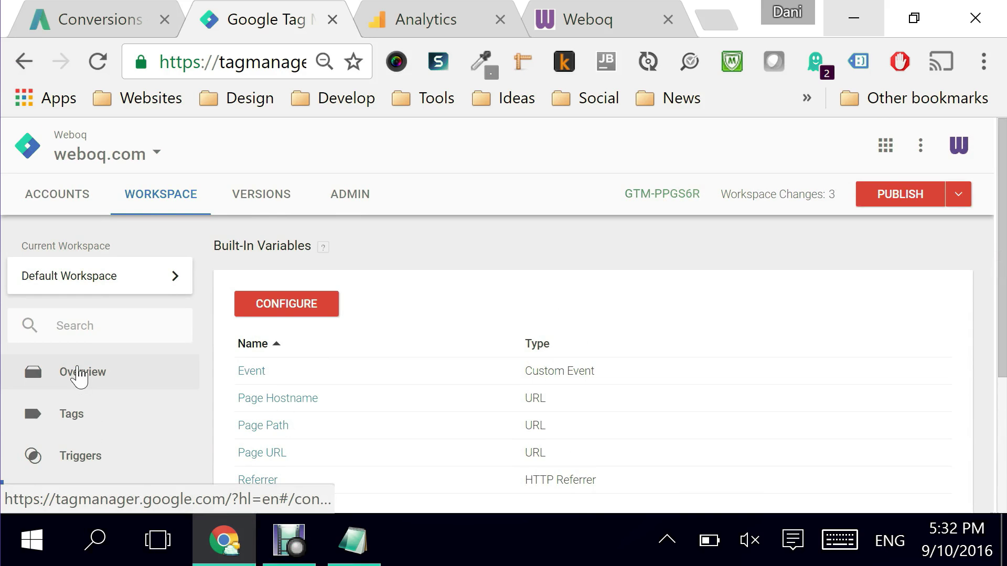
pyautogui.scroll(-3, 393, 352)
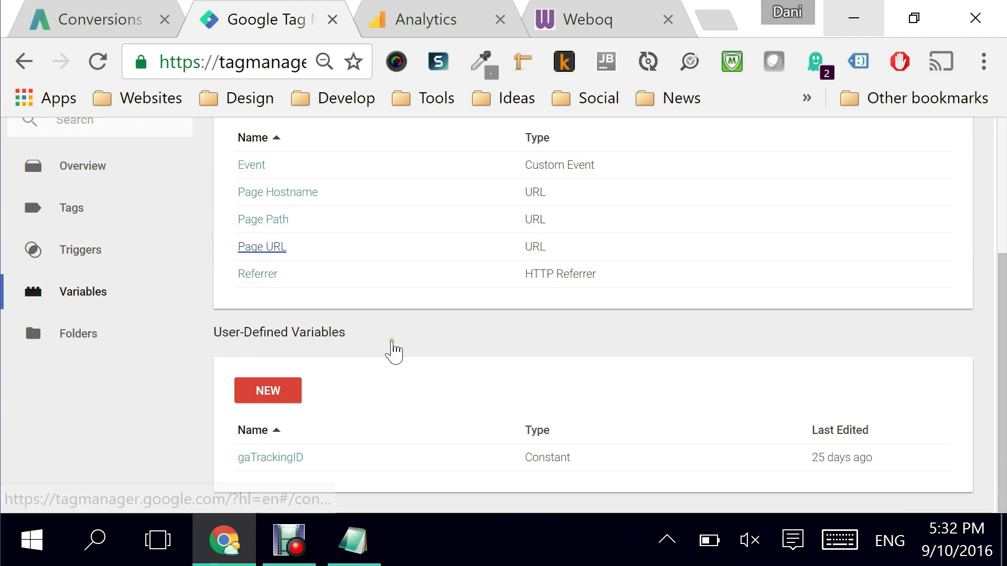
# Create a Constant variable named gaConversionID with value 875425021 and save it
pyautogui.click(268, 391)
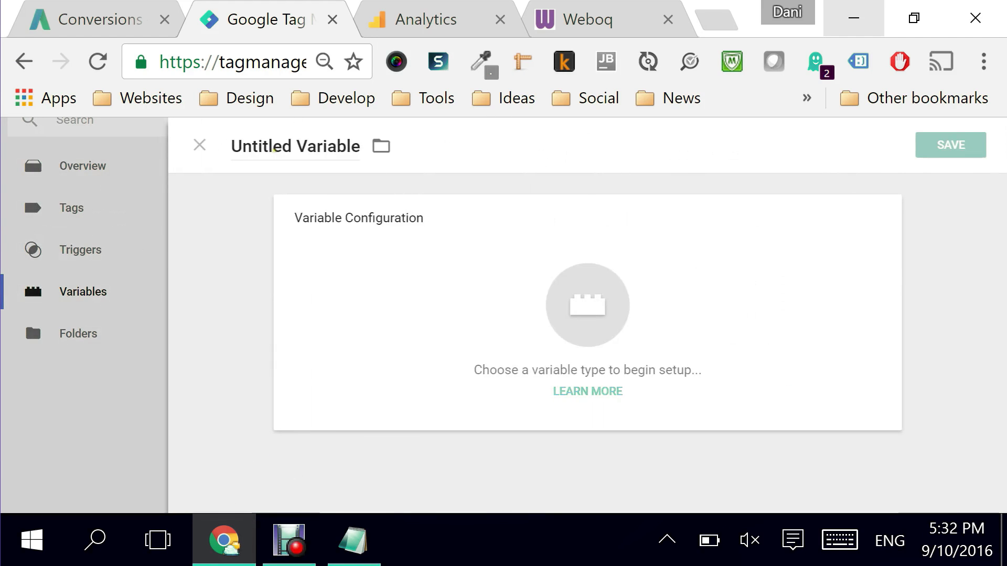
pyautogui.moveTo(361, 147); pyautogui.dragTo(230, 147)
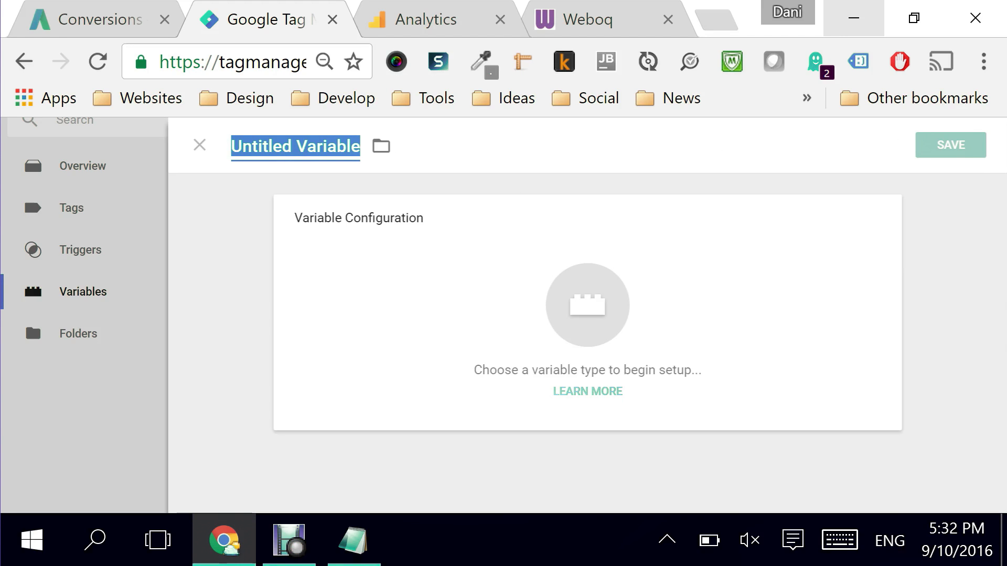
pyautogui.write('gaCo')
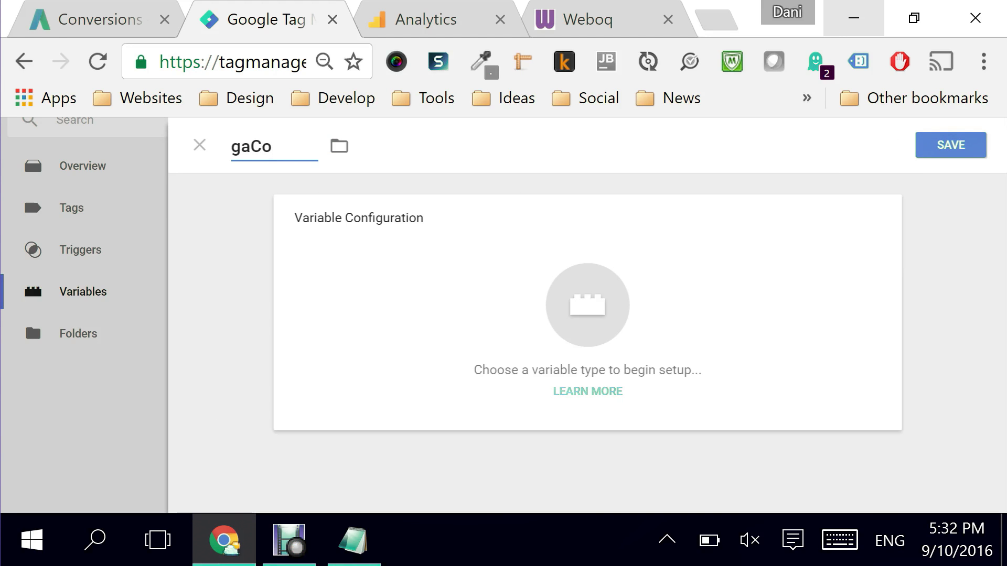
pyautogui.write('nversionID')
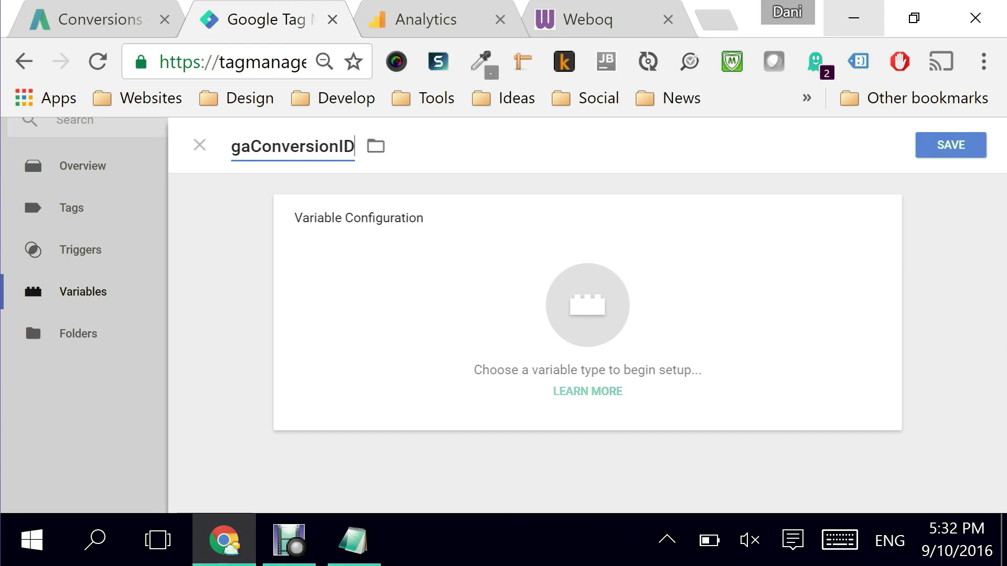
pyautogui.moveTo(721, 281)
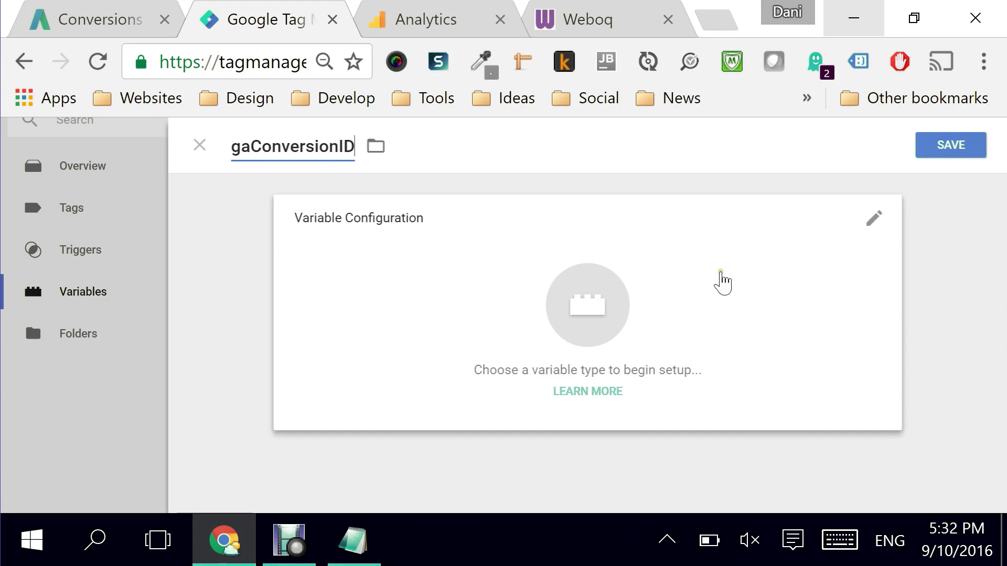
pyautogui.click(865, 223)
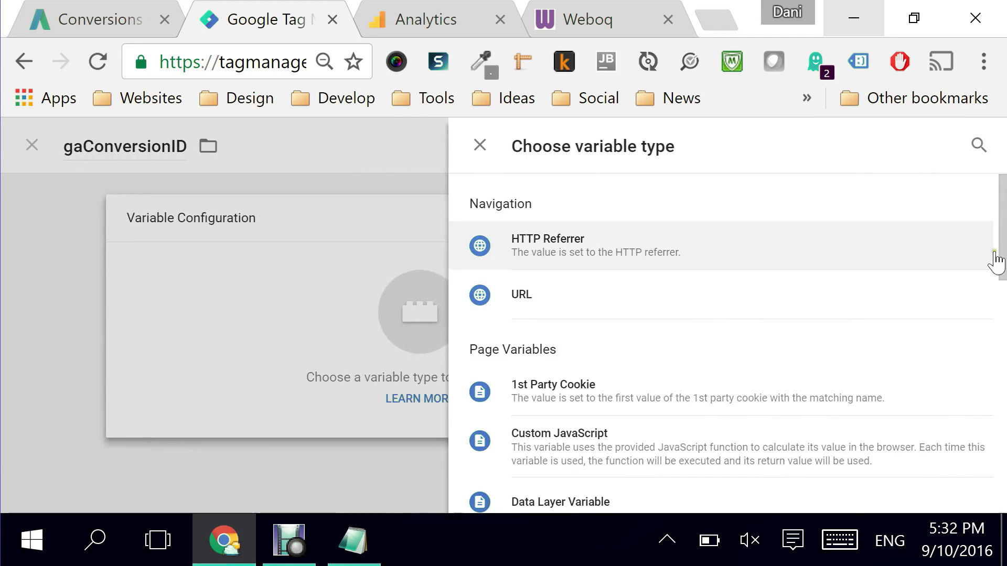
pyautogui.moveTo(1004, 213); pyautogui.dragTo(1003, 367)
pyautogui.click(574, 295)
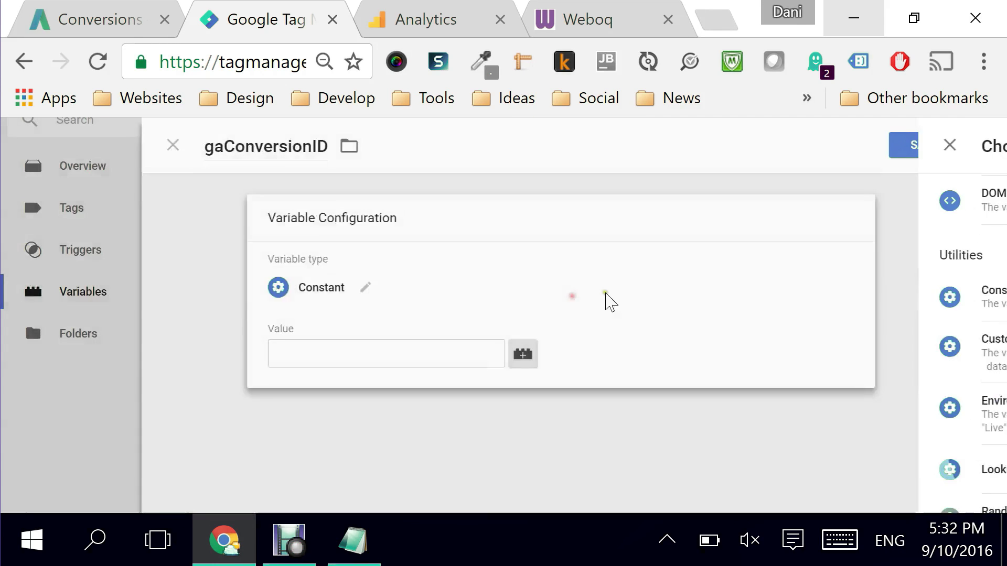
pyautogui.click(357, 353)
pyautogui.write('875425021')
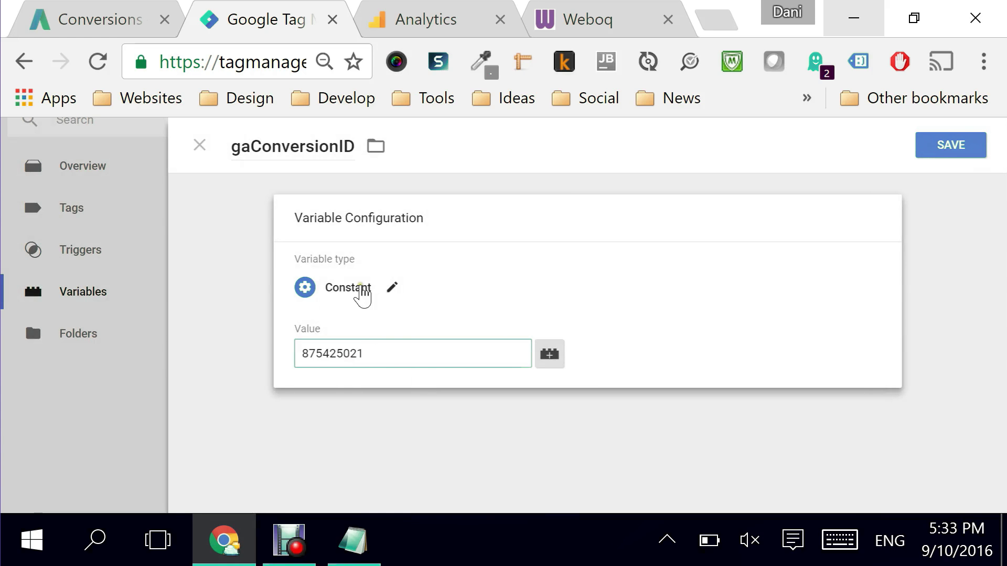
pyautogui.click(972, 146)
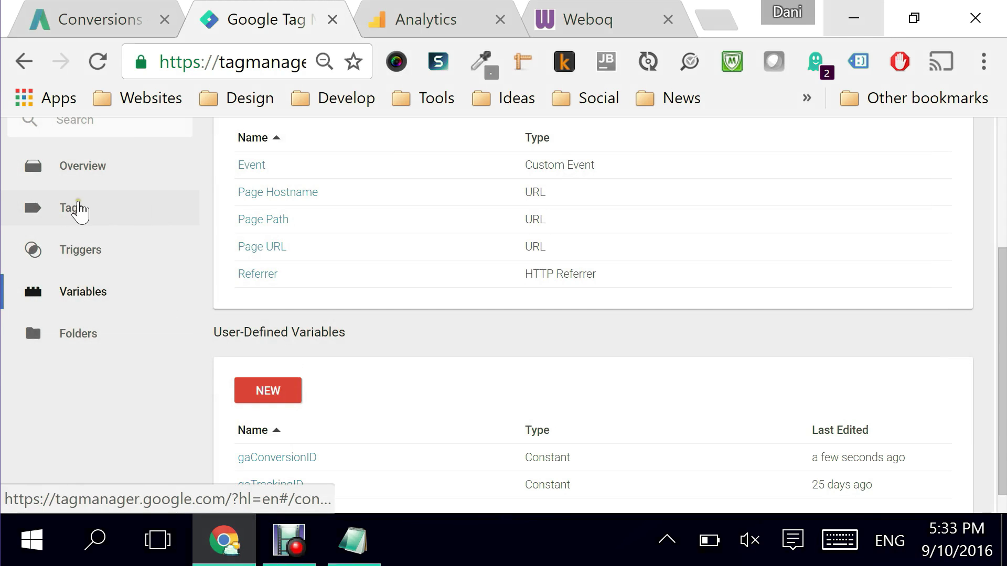
pyautogui.click(80, 206)
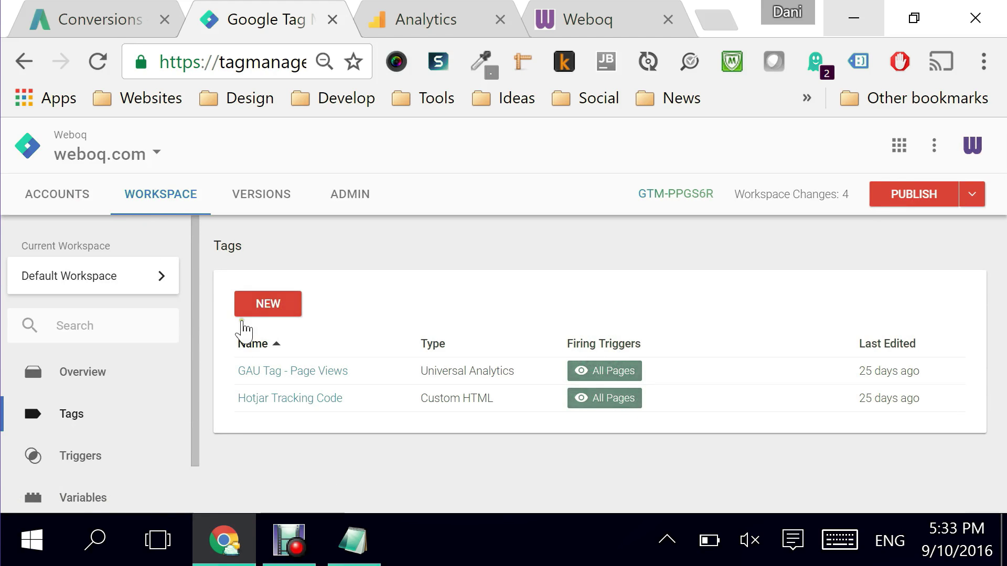
# Create a new tag and rename it 'Adwords Conversion Tag'
pyautogui.click(277, 308)
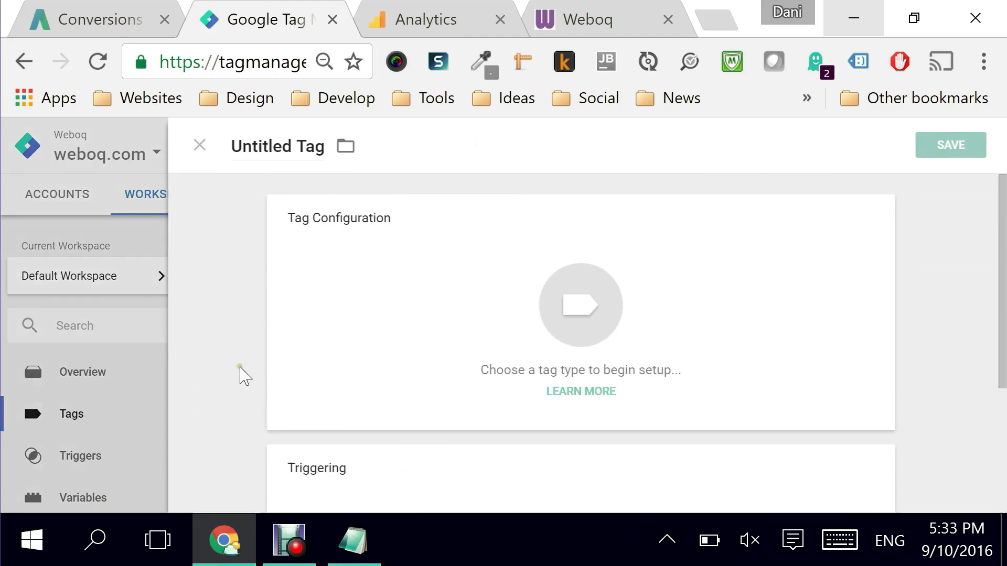
pyautogui.click(284, 148)
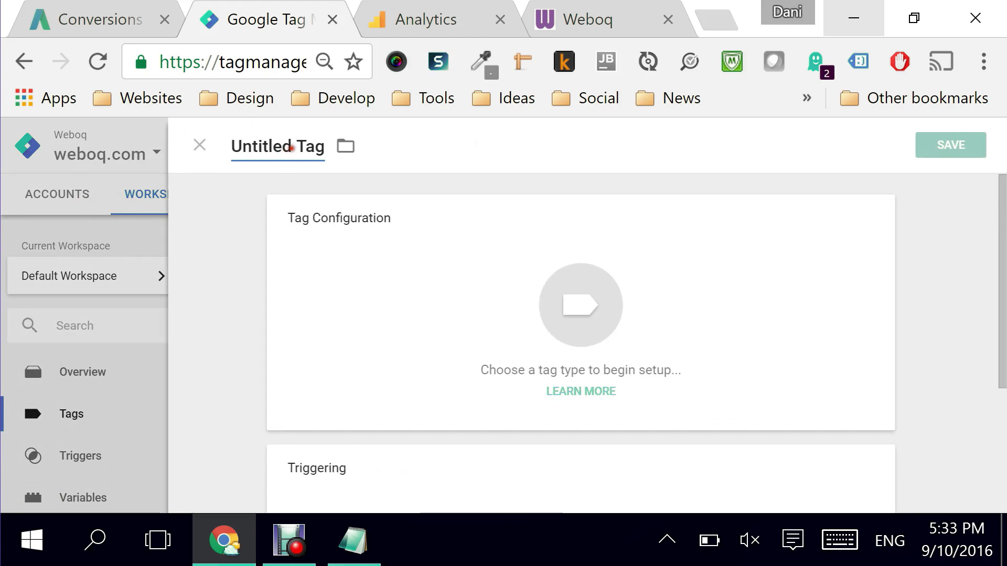
pyautogui.moveTo(292, 149); pyautogui.dragTo(193, 151)
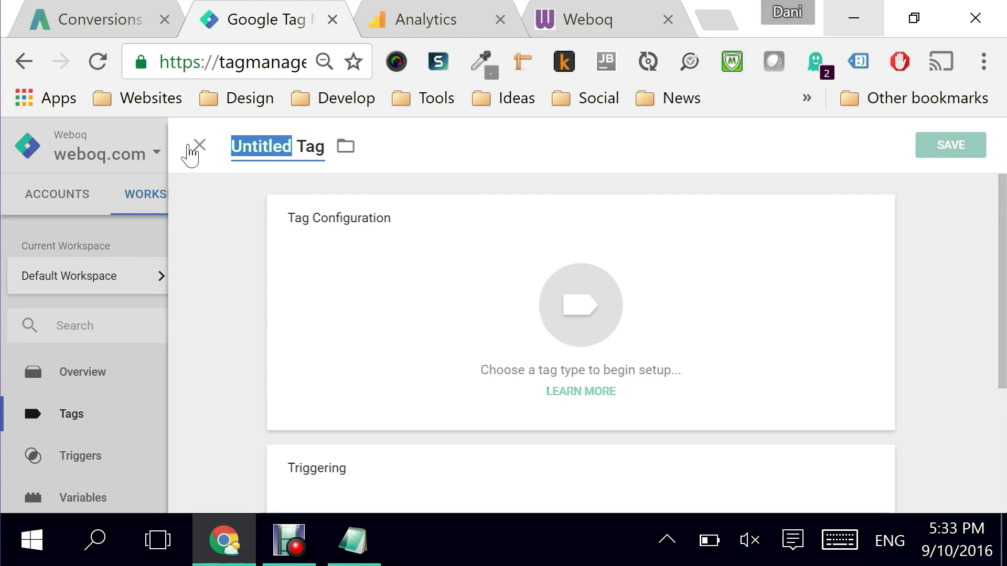
pyautogui.write('Adwords')
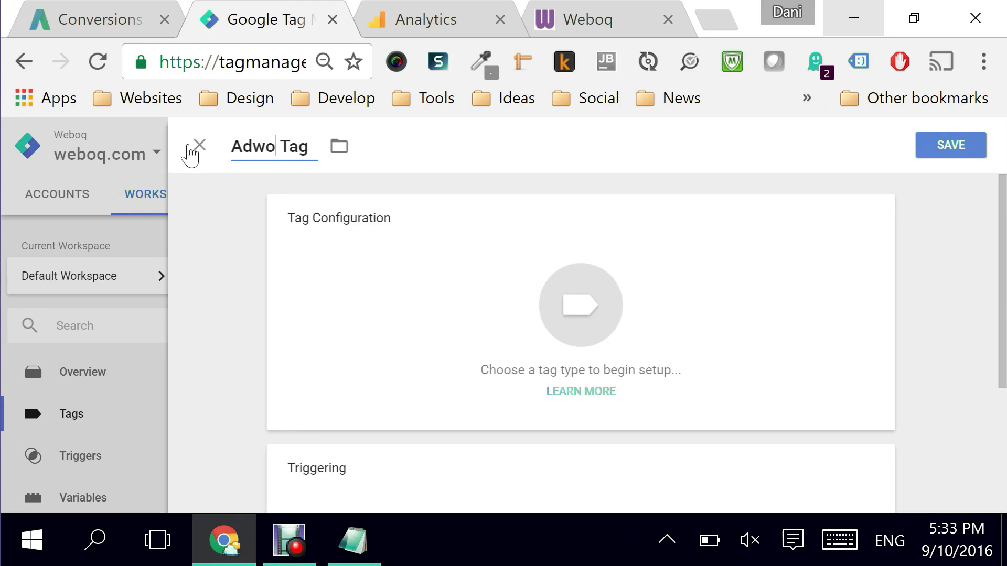
pyautogui.write(' Con')
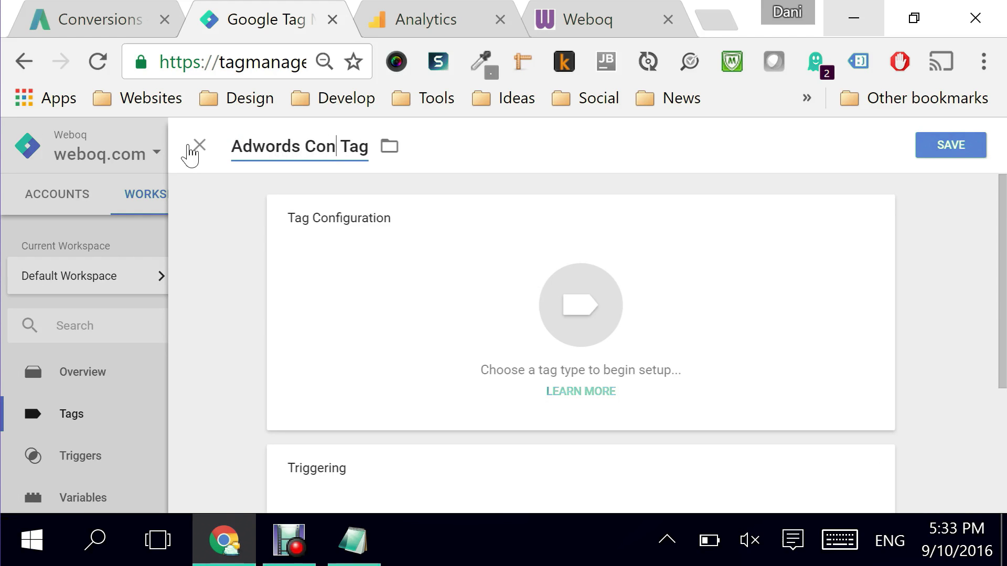
pyautogui.write('version')
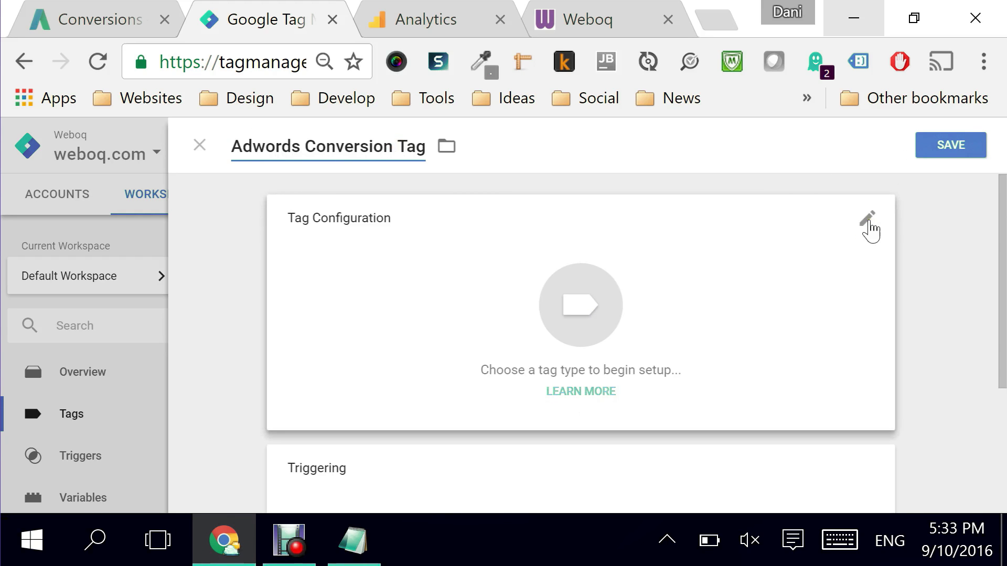
# Set the tag type to AdWords Conversion Tracking
pyautogui.click(869, 220)
pyautogui.click(783, 286)
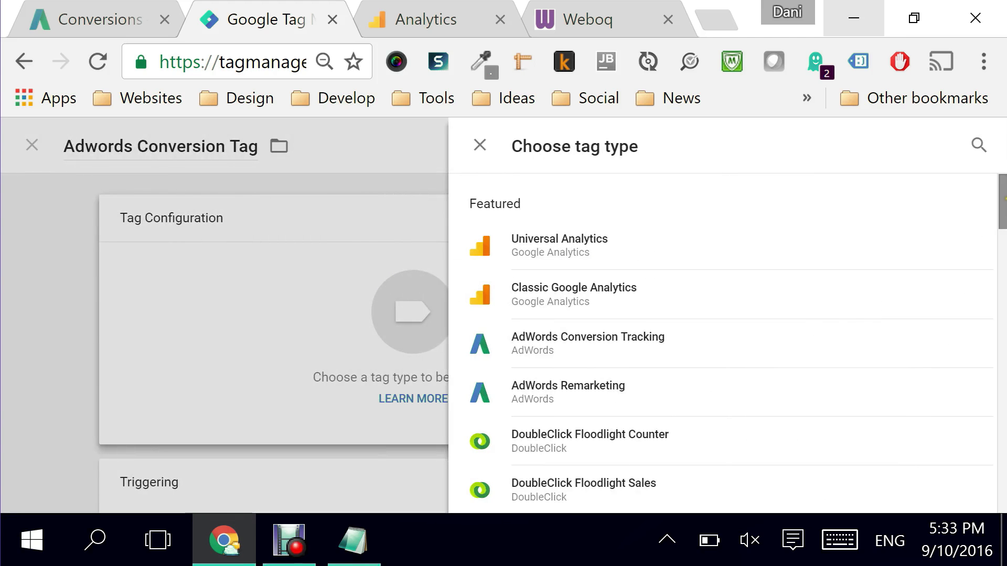
pyautogui.scroll(-2, 1004, 202)
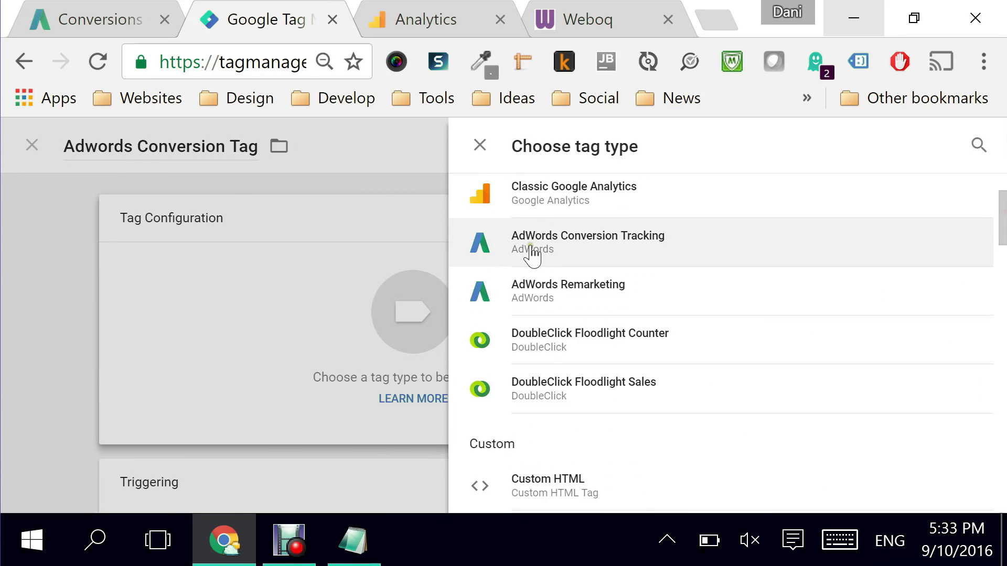
pyautogui.scroll(2, 1003, 220)
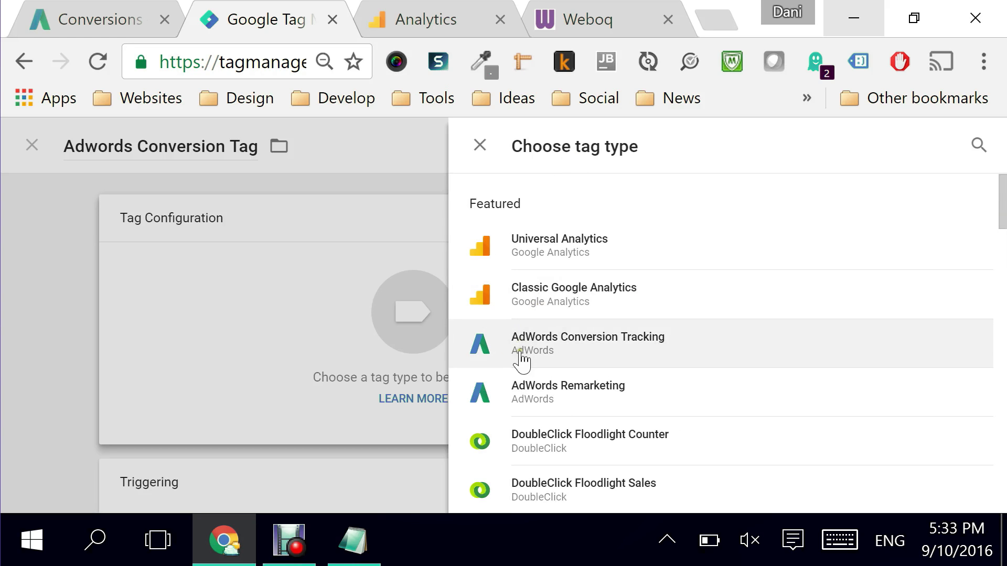
pyautogui.click(521, 355)
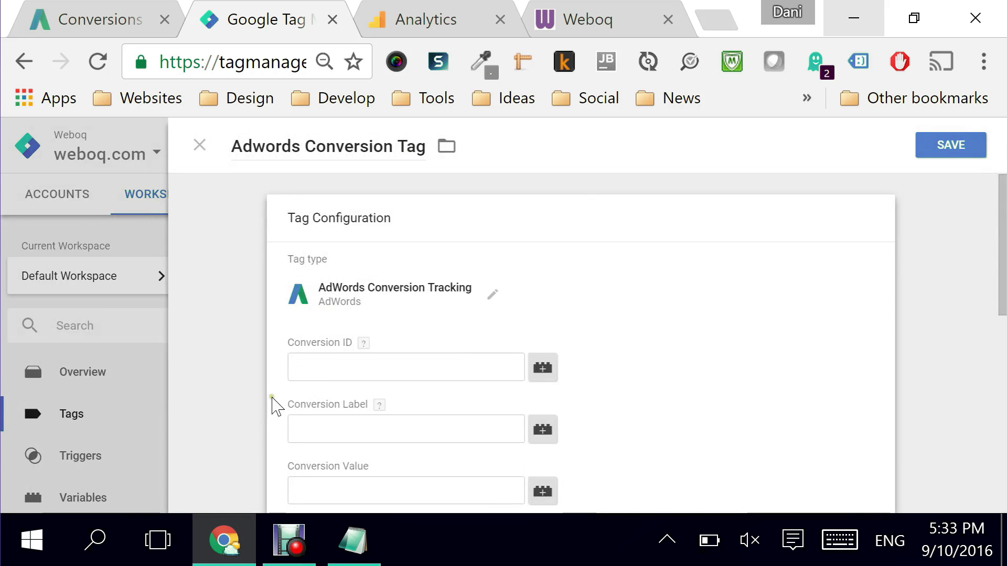
# Set the Conversion ID to the {{gaConversionID}} variable
pyautogui.click(327, 370)
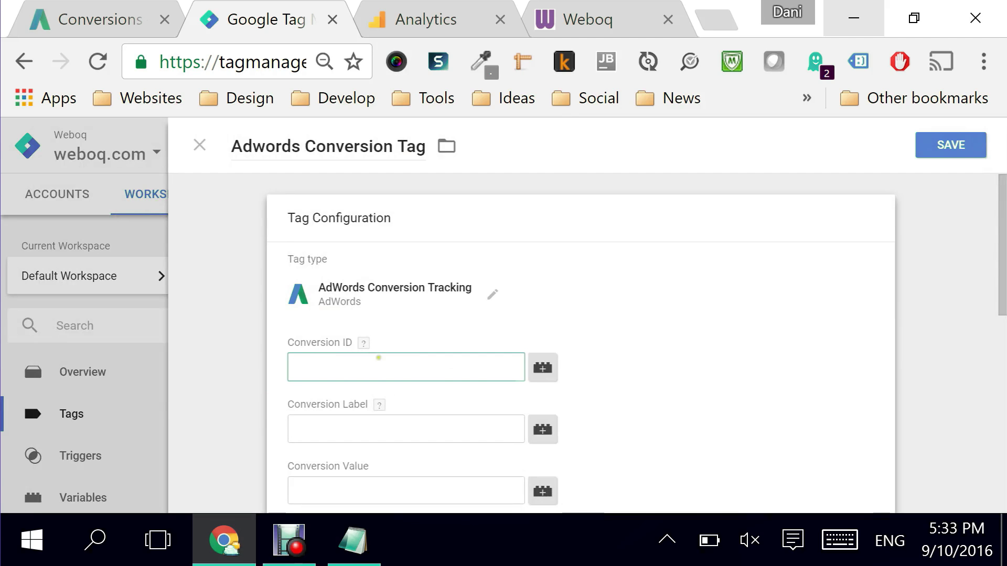
pyautogui.write('{{ga')
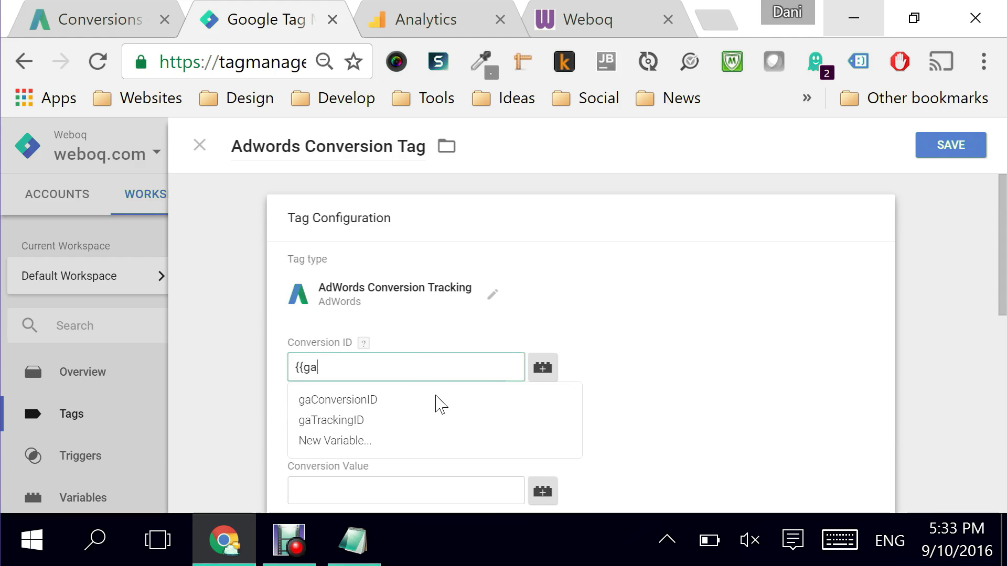
pyautogui.click(350, 403)
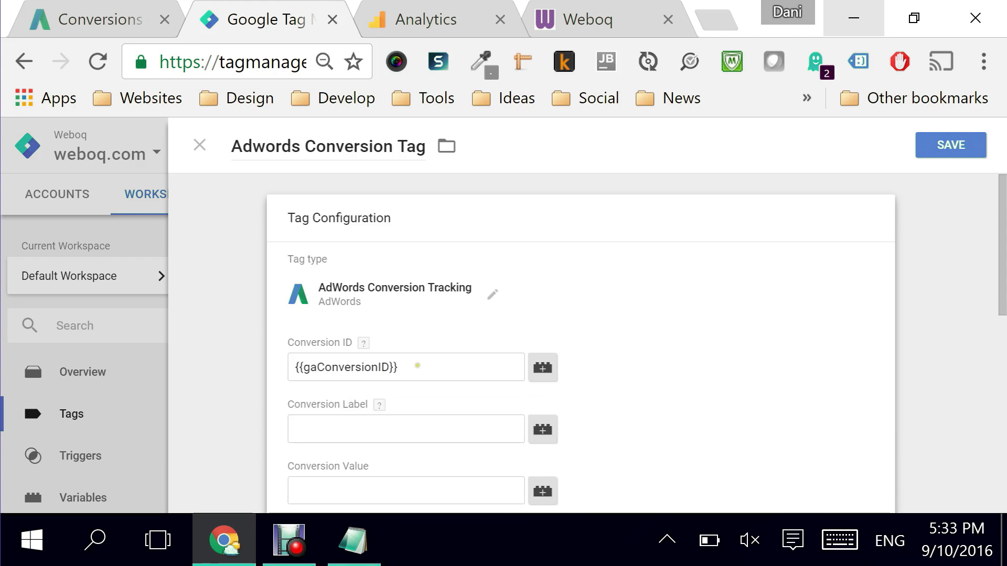
# Copy the conversion label from the Notepad snippet and paste it into Conversion Label
pyautogui.scroll(-3, 338, 276)
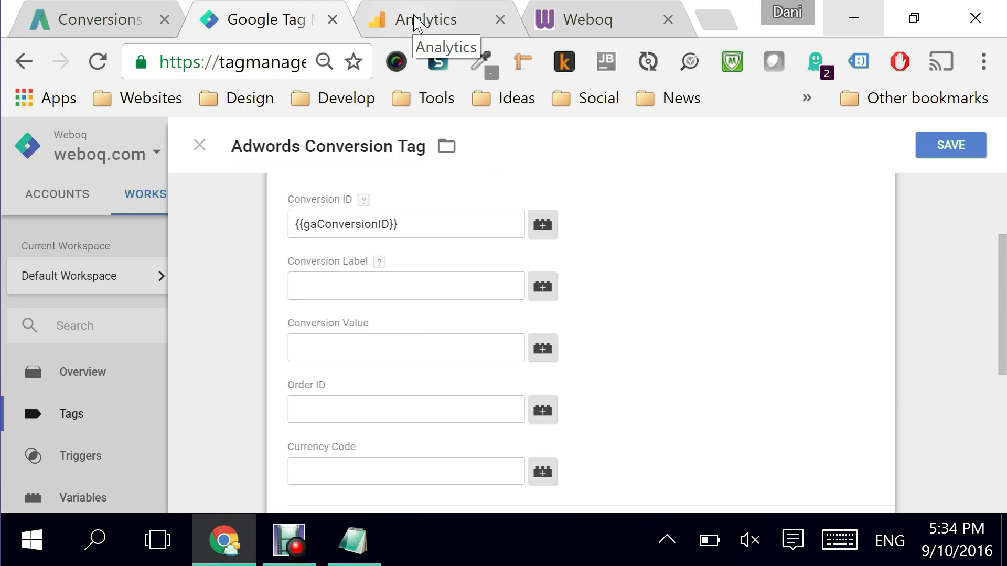
pyautogui.click(352, 540)
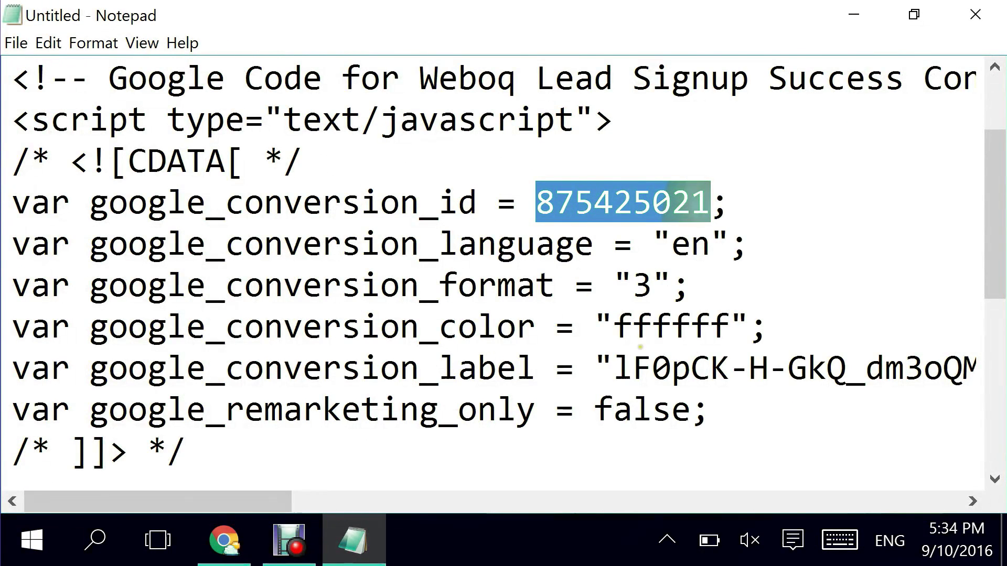
pyautogui.moveTo(609, 366); pyautogui.dragTo(995, 375)
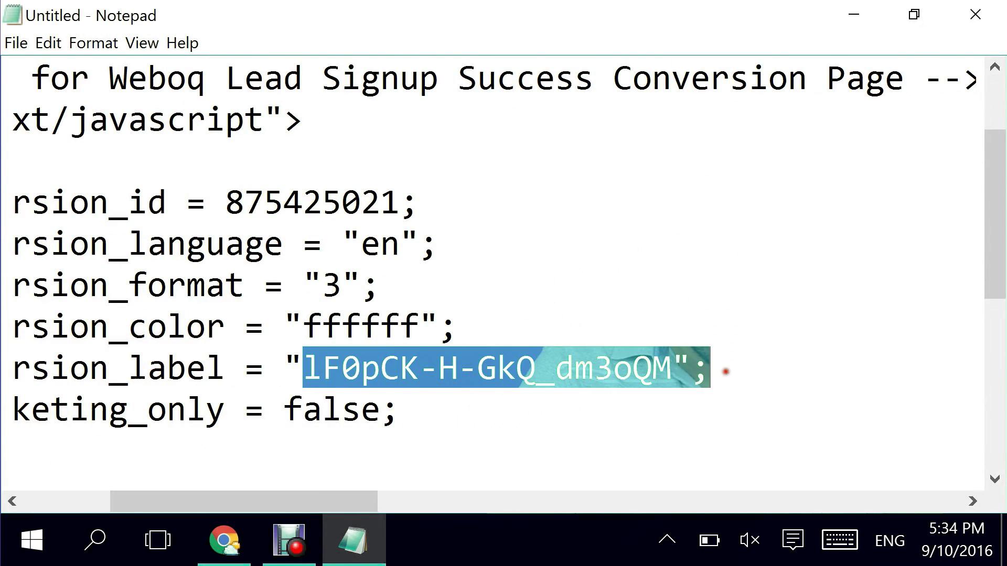
pyautogui.moveTo(726, 372); pyautogui.dragTo(677, 372)
pyautogui.hotkey('ctrl', 'c')
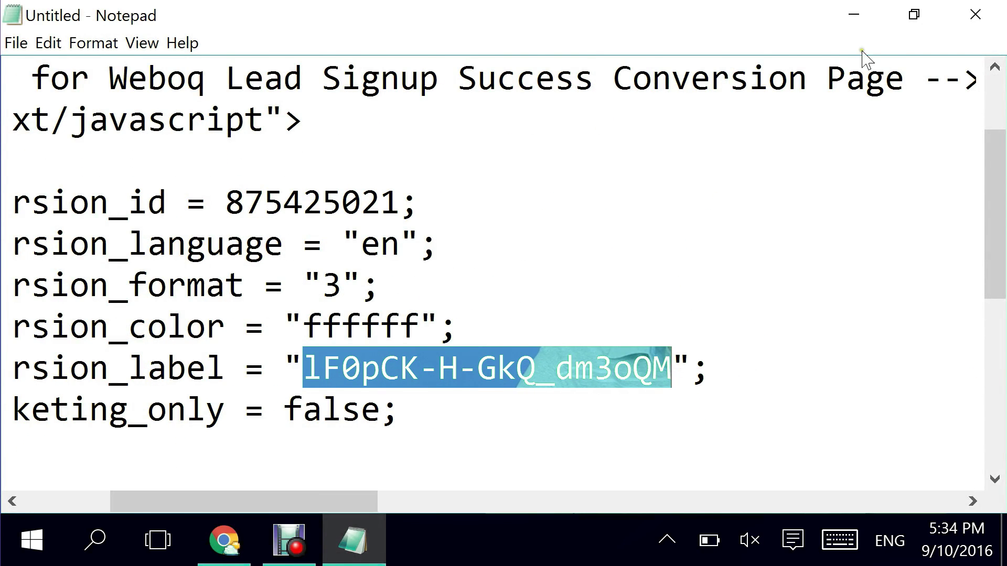
pyautogui.click(866, 23)
pyautogui.click(326, 285)
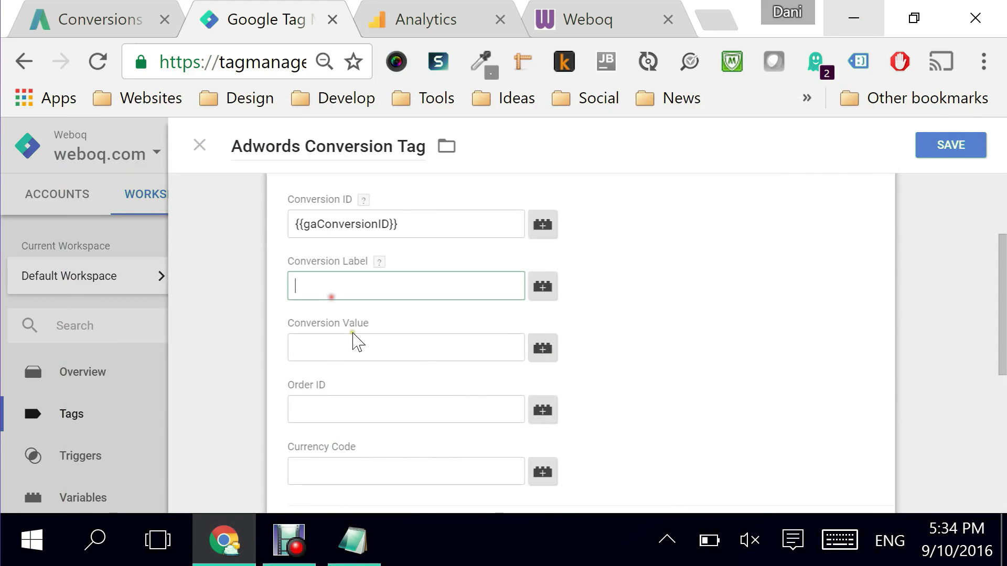
pyautogui.hotkey('ctrl', 'v')
pyautogui.moveTo(1004, 266); pyautogui.dragTo(1003, 325)
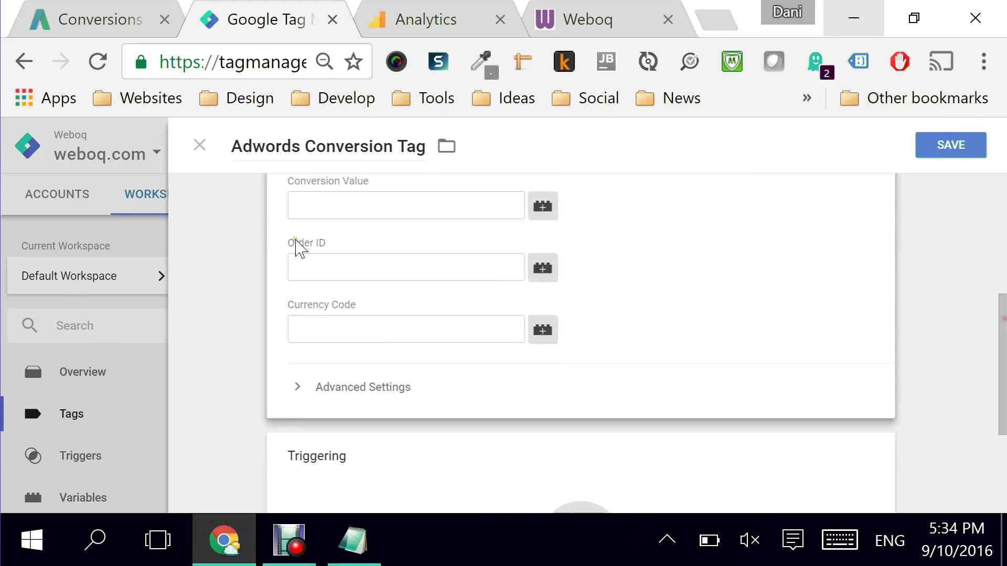
pyautogui.click(328, 203)
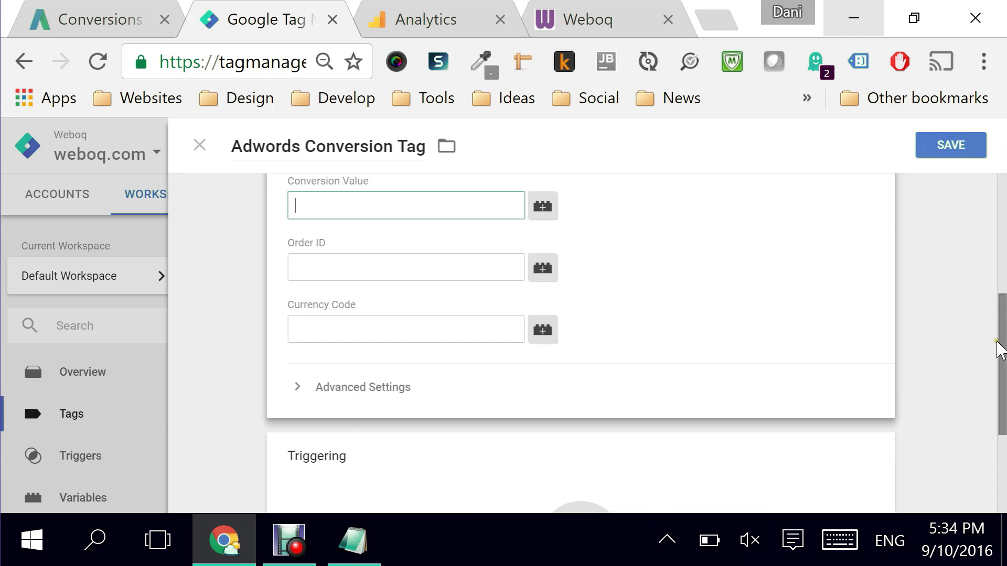
pyautogui.moveTo(1001, 349); pyautogui.dragTo(1001, 380)
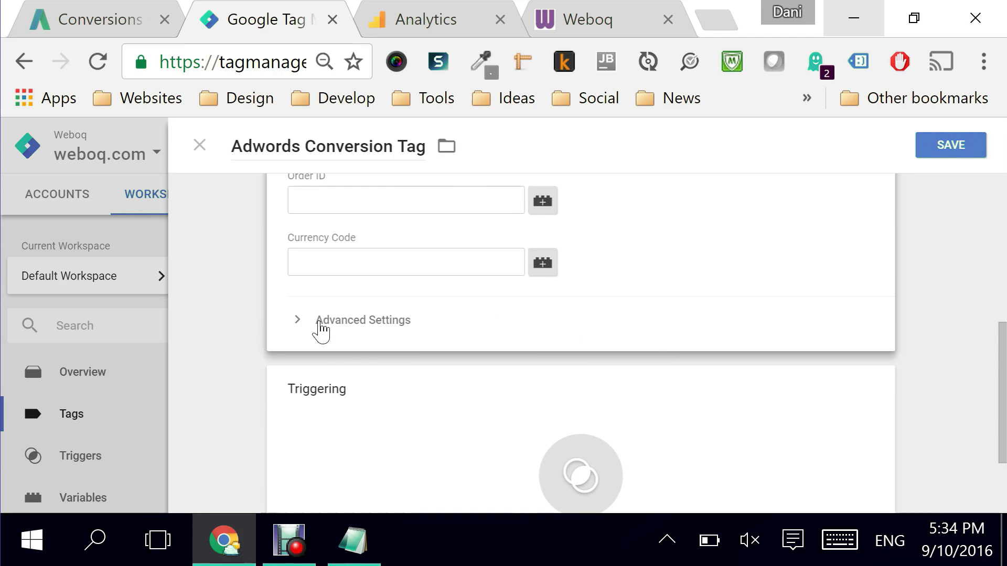
pyautogui.click(400, 323)
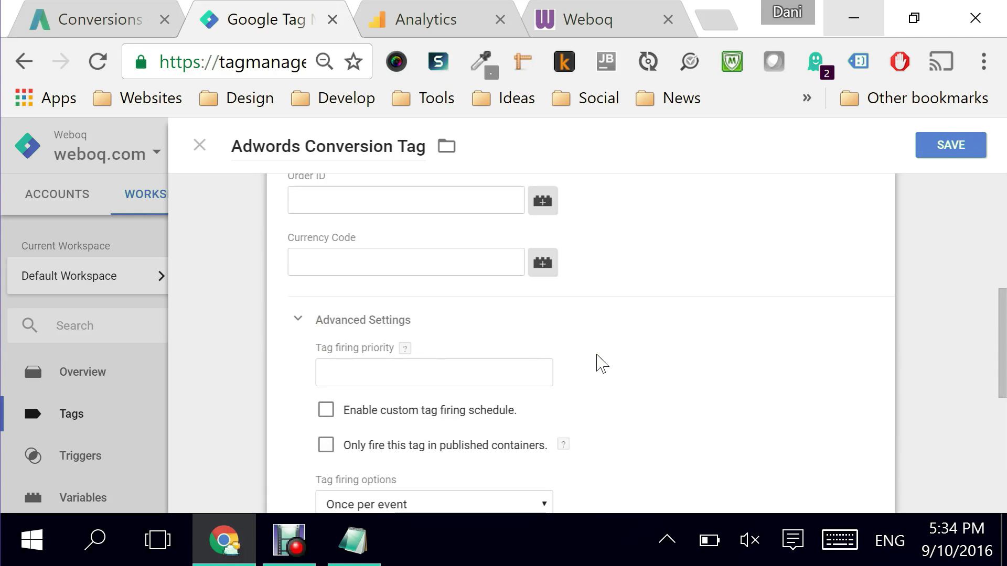
pyautogui.click(307, 322)
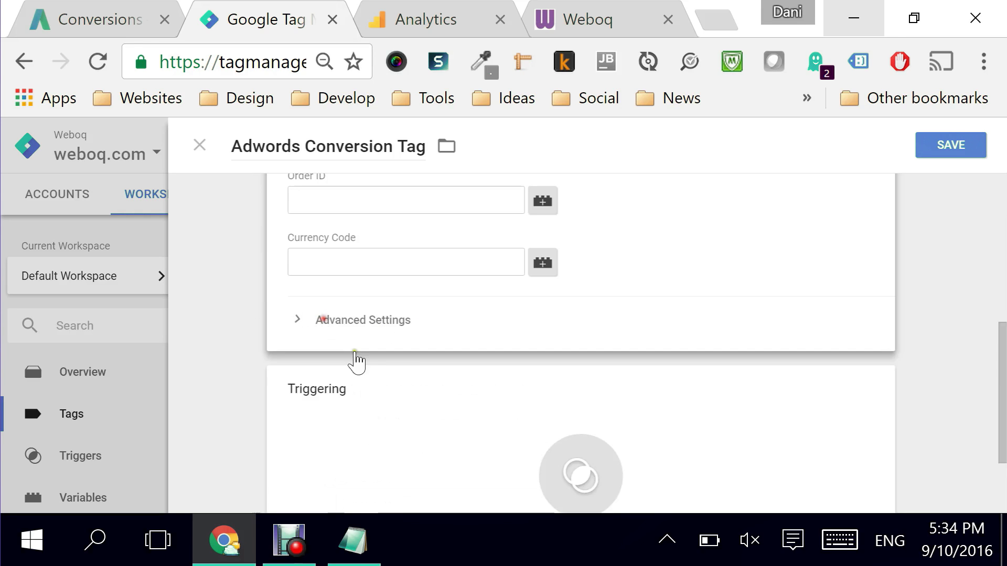
pyautogui.moveTo(1004, 367); pyautogui.dragTo(1001, 427)
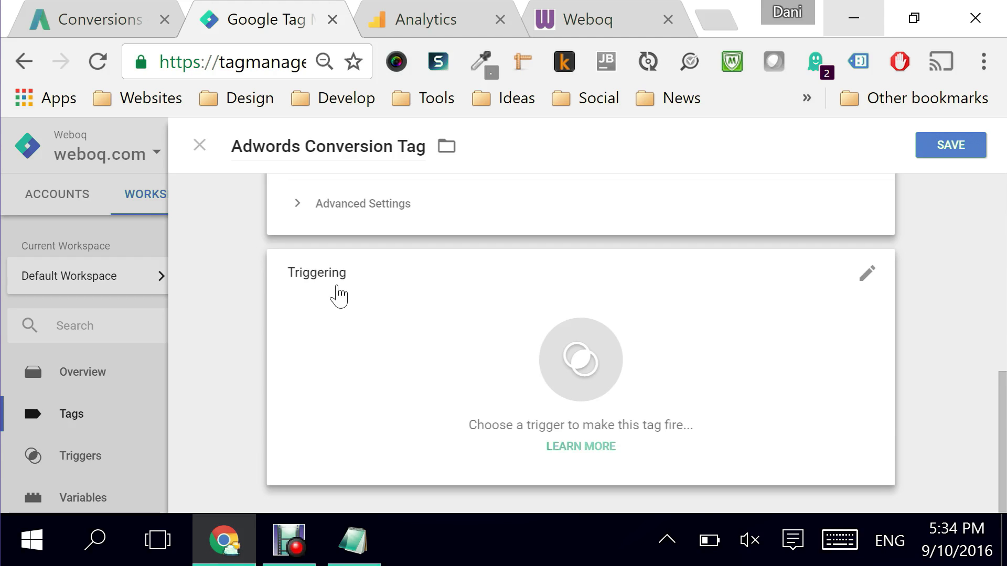
pyautogui.click(863, 286)
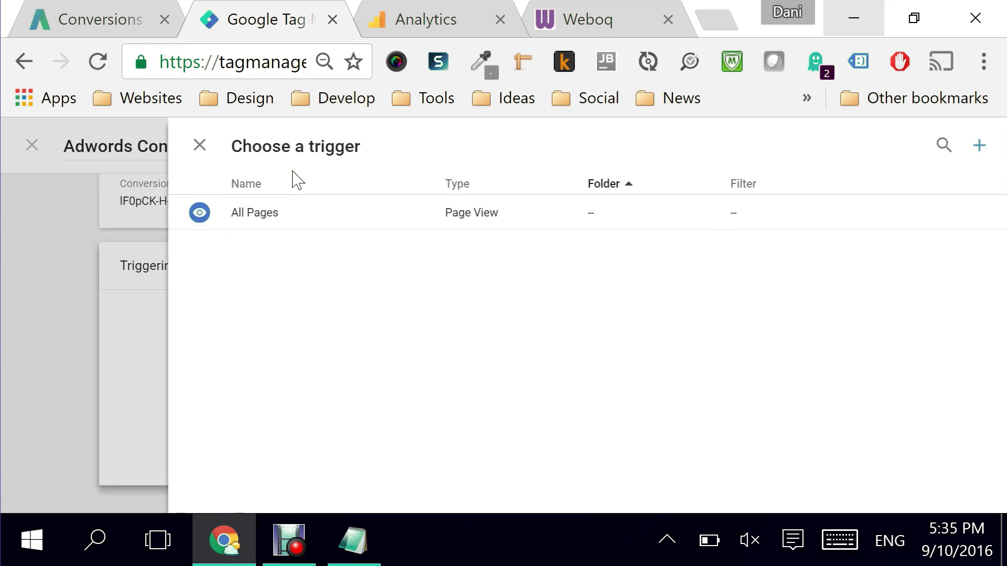
# Add a new trigger and rename it 'Lead Signup Complete Trigger'
pyautogui.click(979, 146)
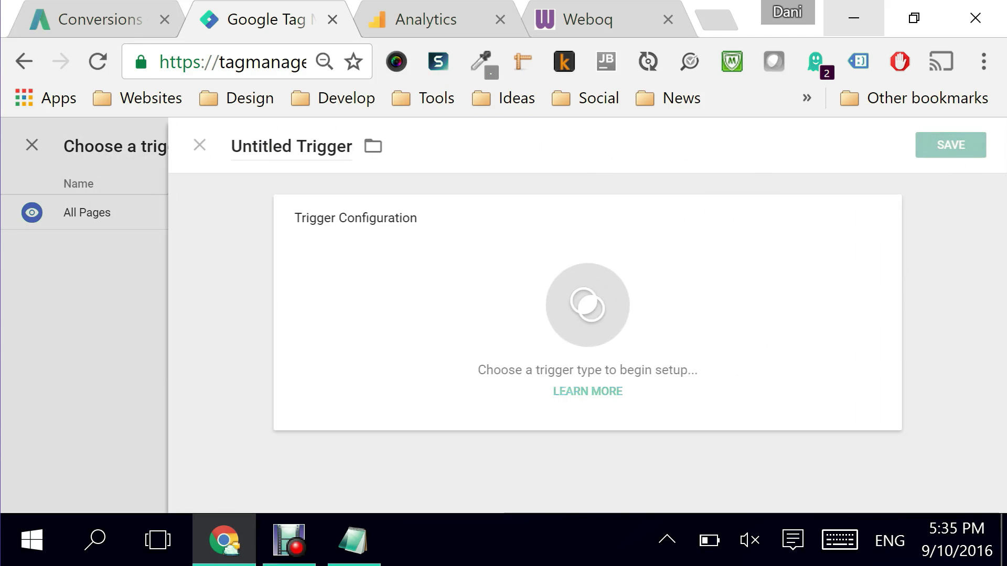
pyautogui.click(269, 146)
pyautogui.moveTo(269, 146); pyautogui.dragTo(228, 150)
pyautogui.write('Lead Sign')
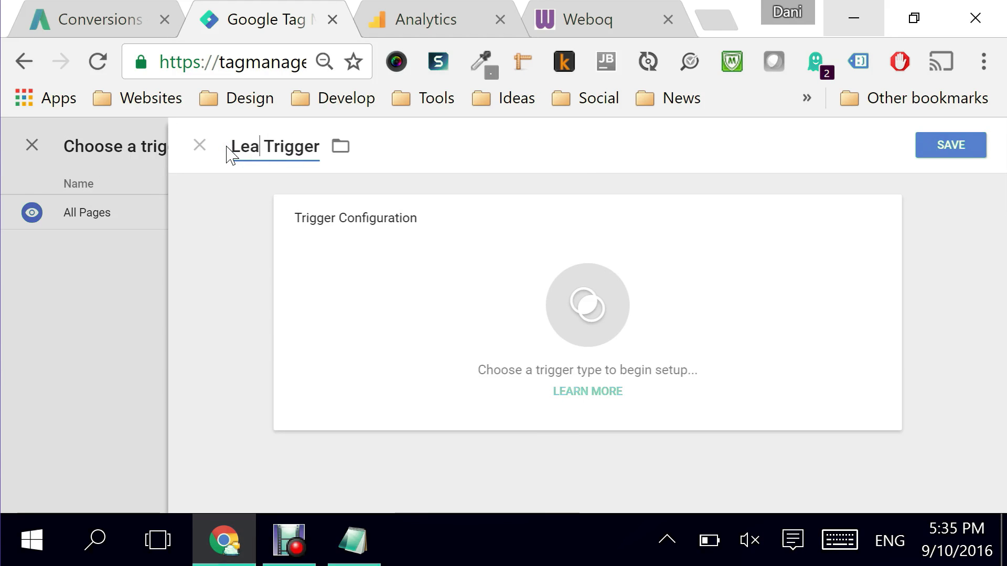
pyautogui.write('up C')
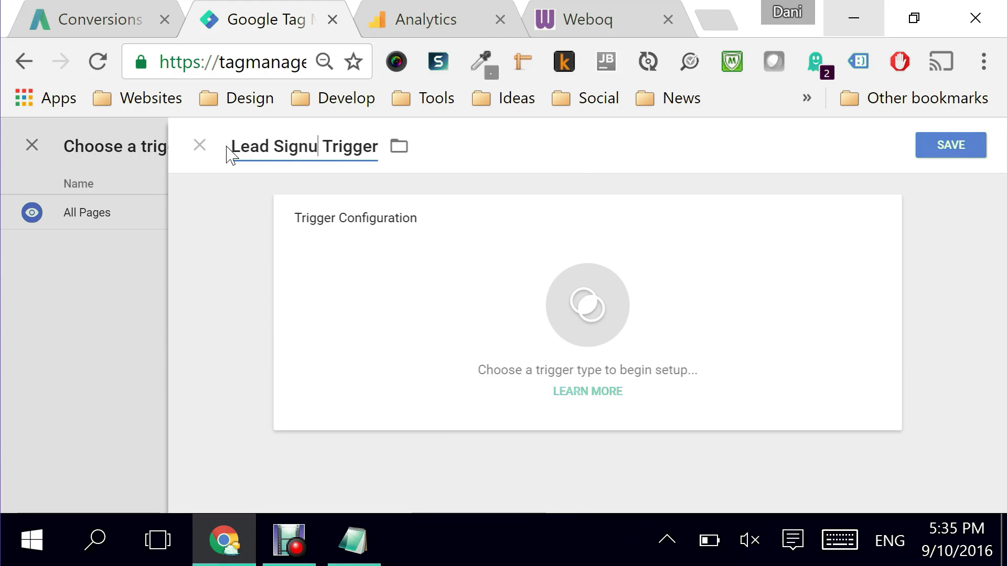
pyautogui.write('omplet')
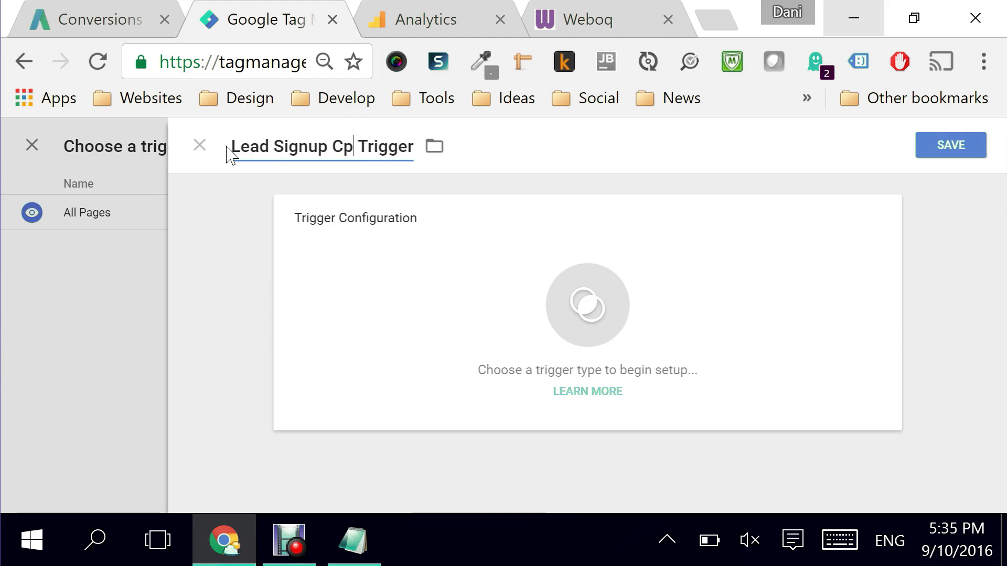
pyautogui.write('e')
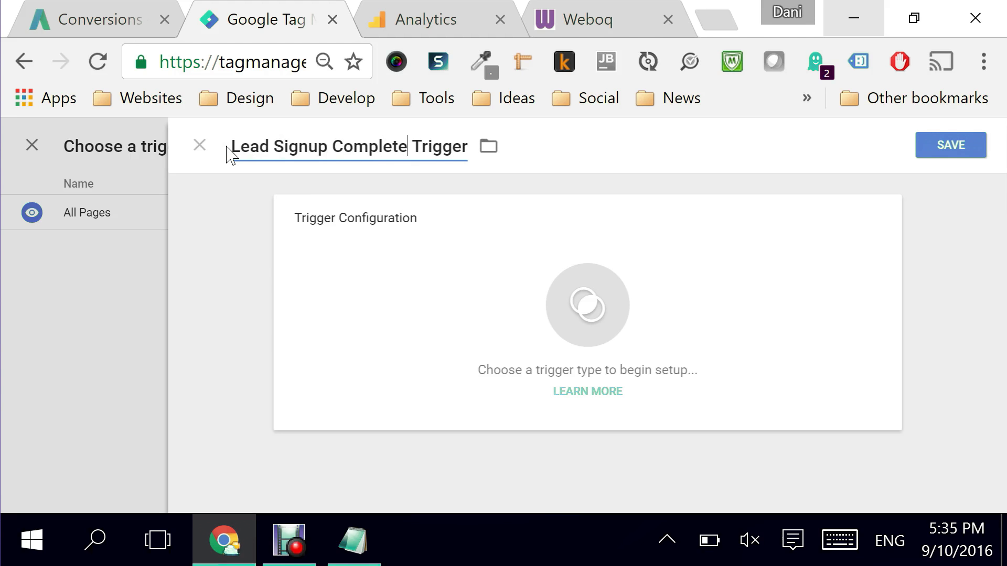
# Check the conversion code snippet in Notepad again, then return to the trigger
pyautogui.click(362, 550)
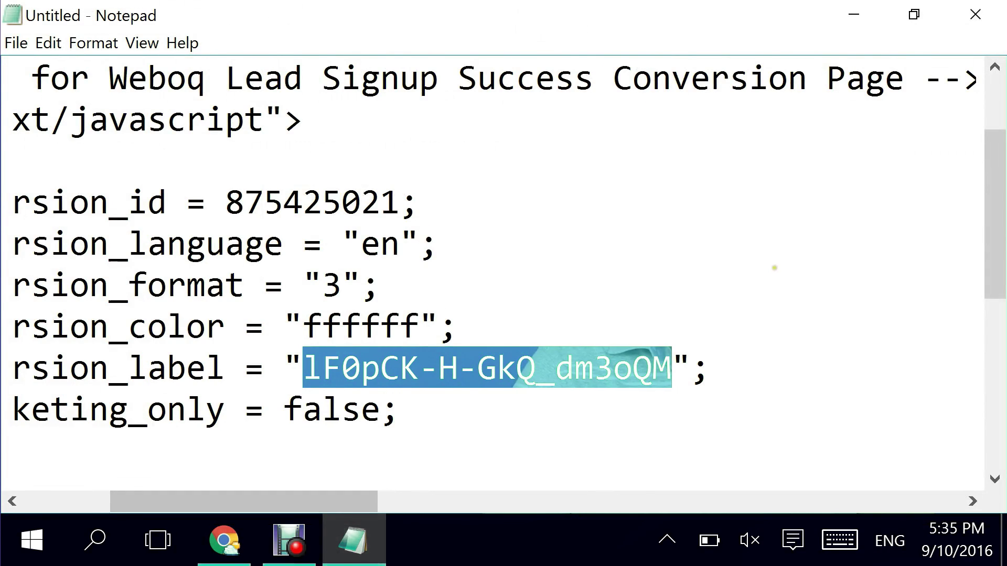
pyautogui.scroll(1, 787, 264)
pyautogui.click(853, 14)
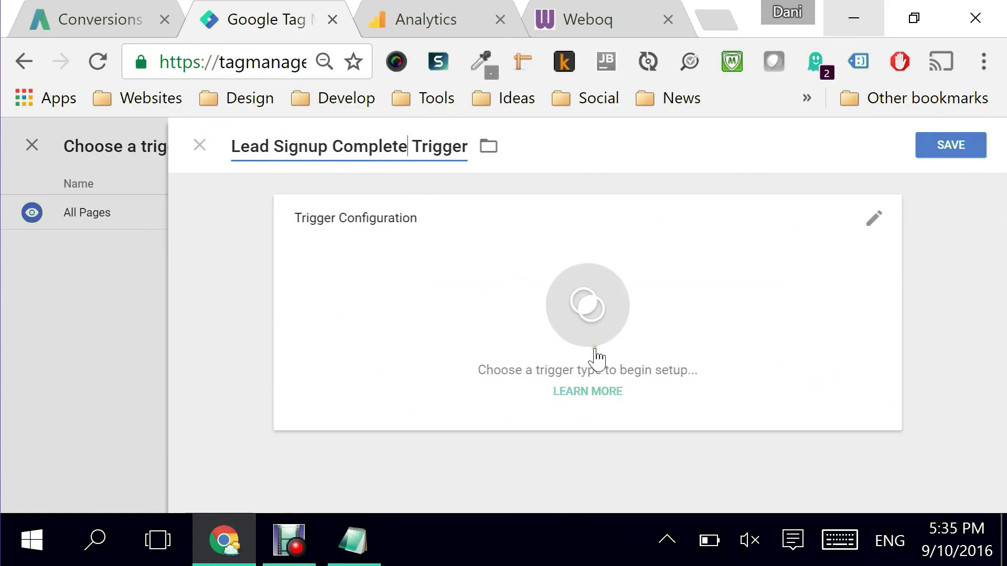
# Make it a Page View trigger firing on some page views, conditioned on Page URL
pyautogui.click(872, 220)
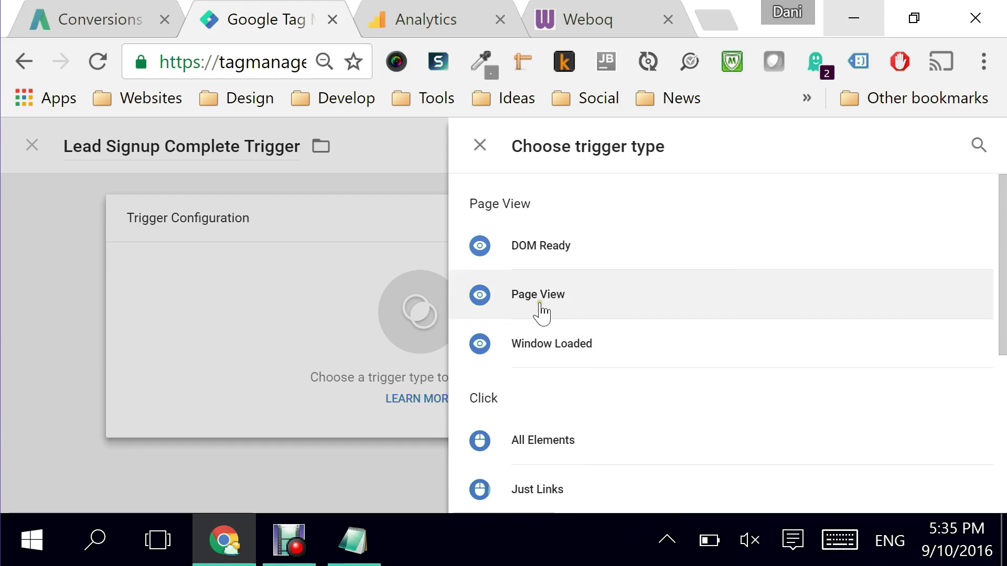
pyautogui.click(540, 312)
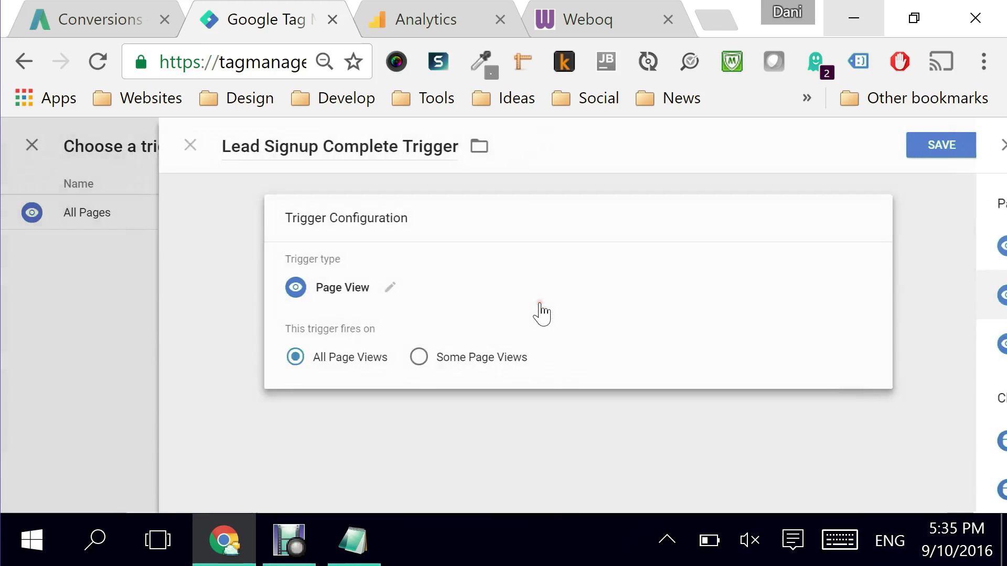
pyautogui.click(425, 360)
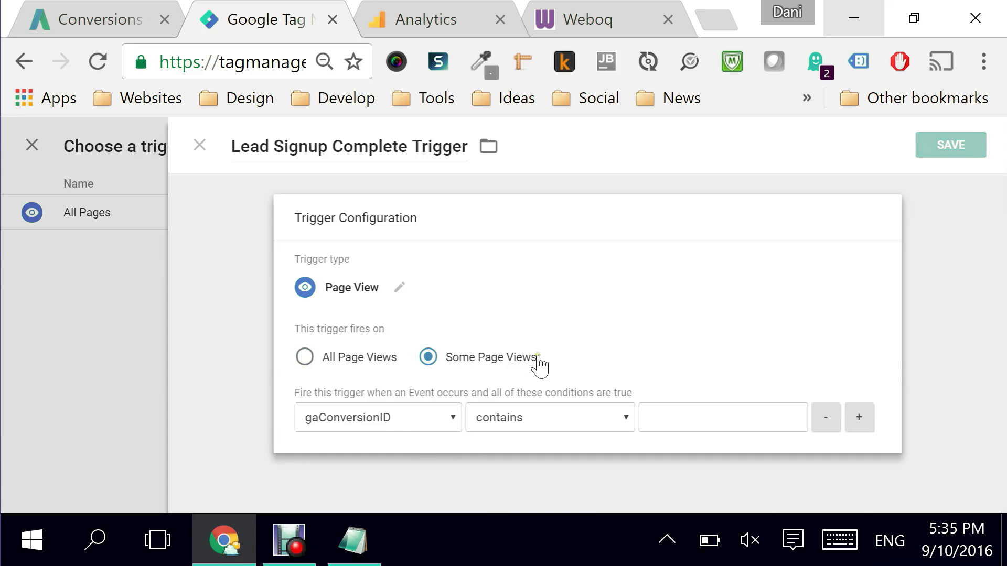
pyautogui.click(394, 426)
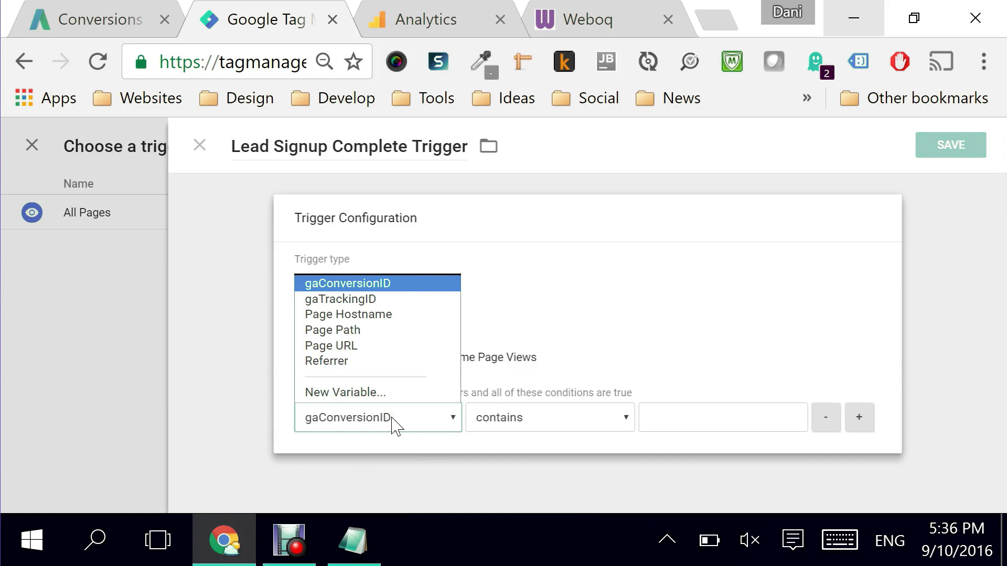
pyautogui.click(368, 349)
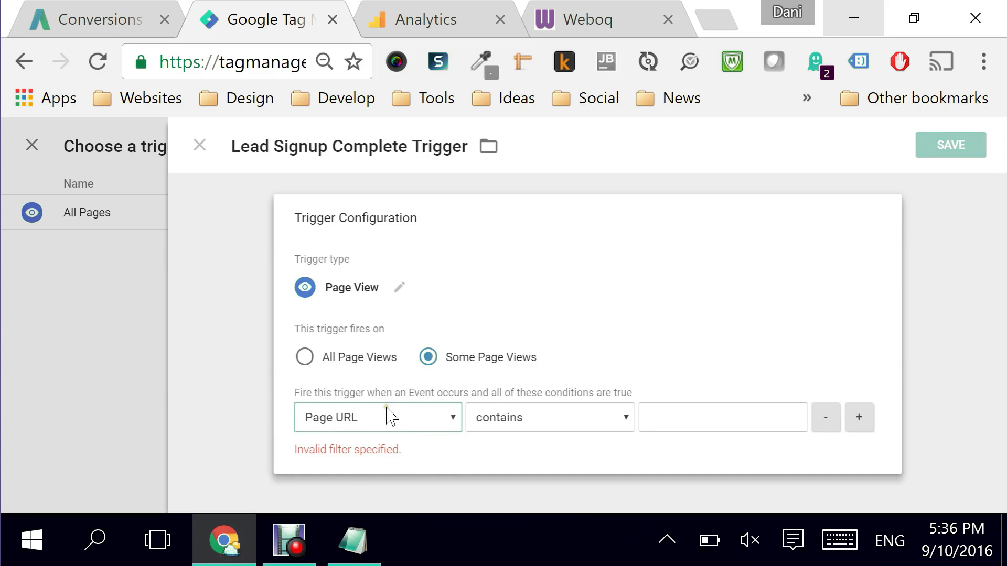
# Set the condition to 'contains signup-success' and save the trigger
pyautogui.click(573, 425)
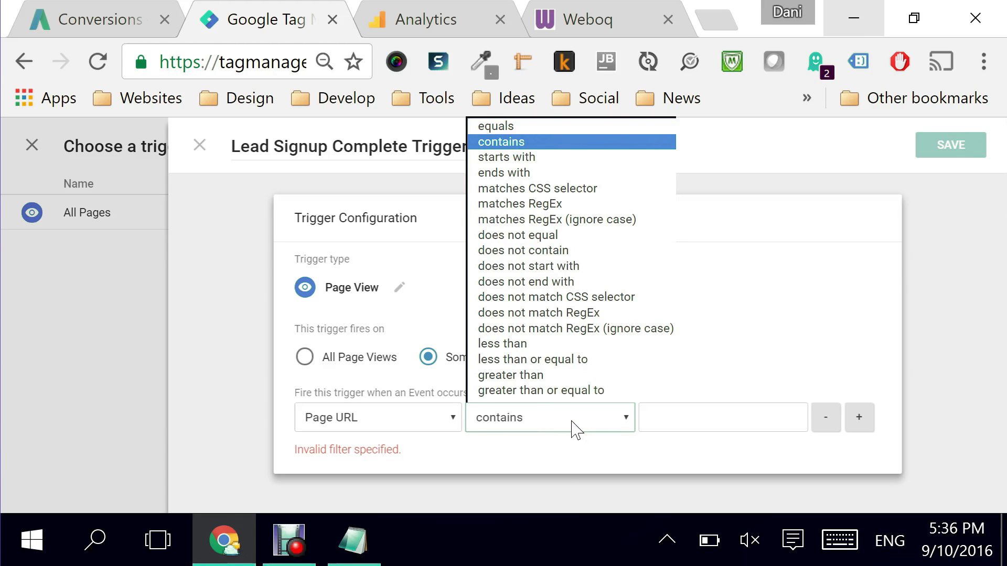
pyautogui.click(575, 427)
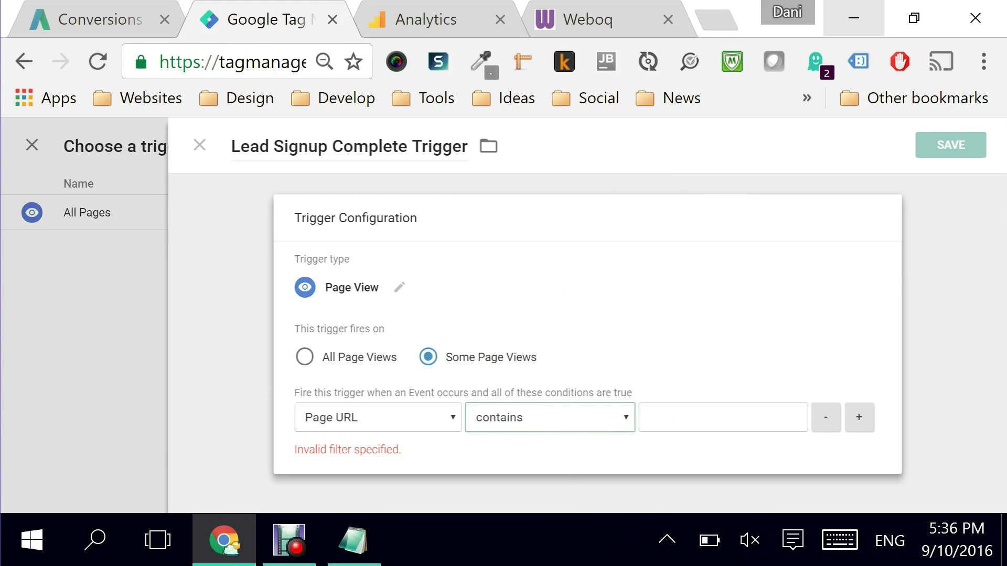
pyautogui.click(670, 418)
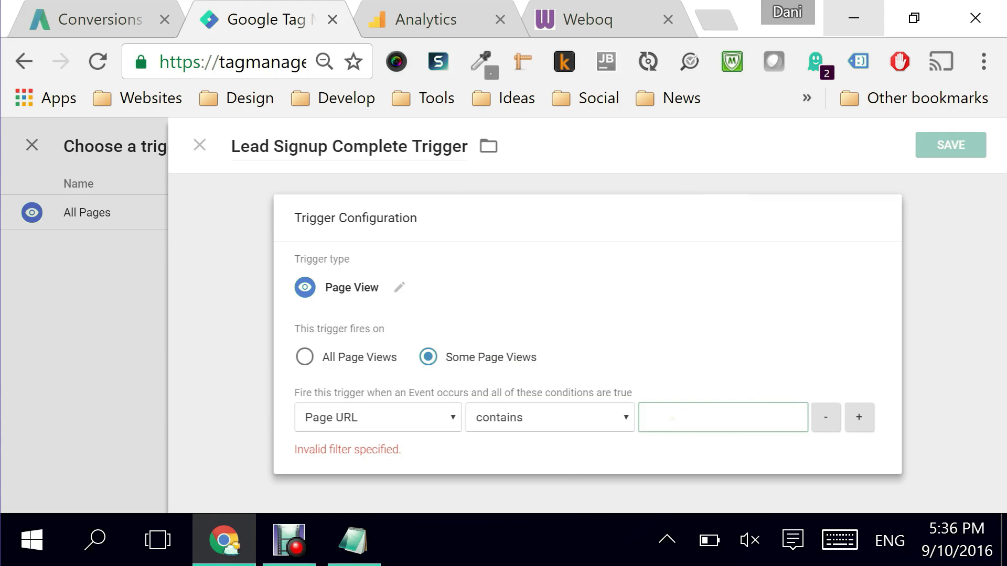
pyautogui.write('sign')
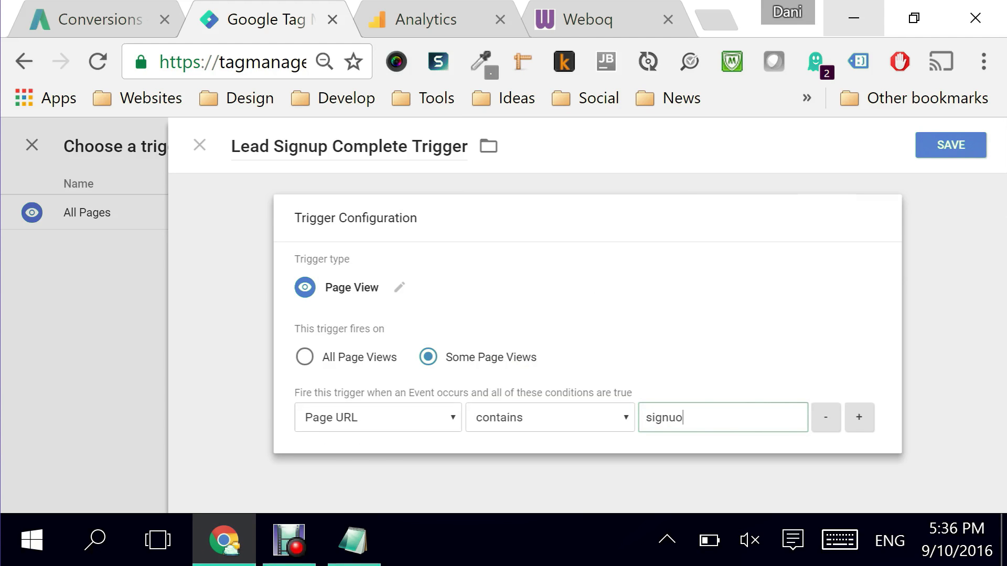
pyautogui.write('u-')
pyautogui.press('BackSpace')
pyautogui.write('p-success')
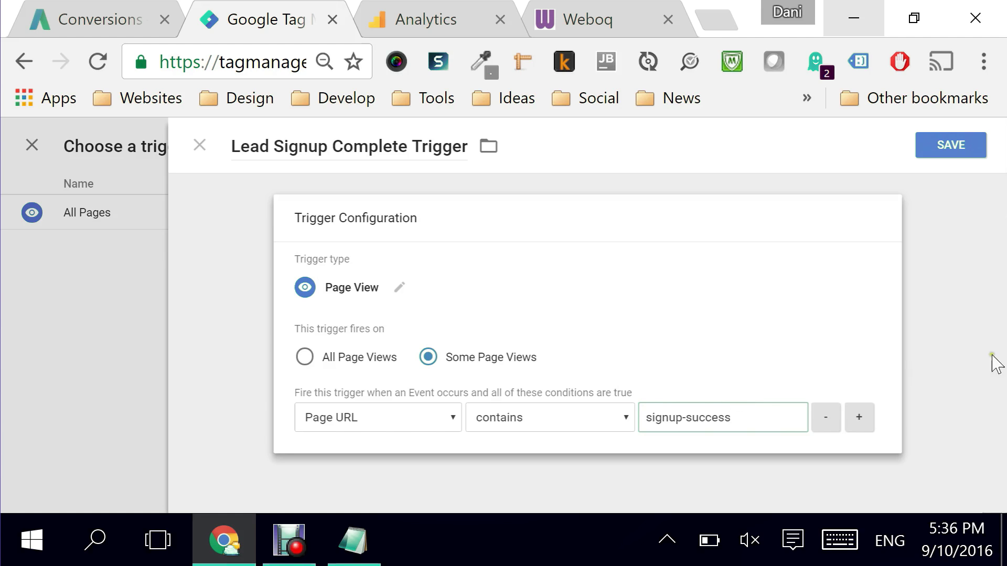
pyautogui.click(760, 301)
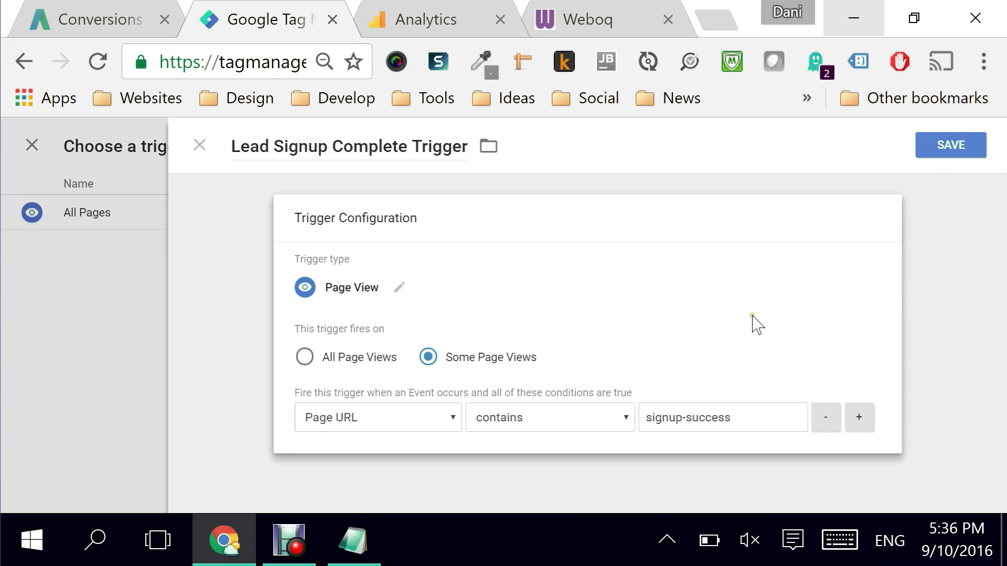
pyautogui.click(947, 149)
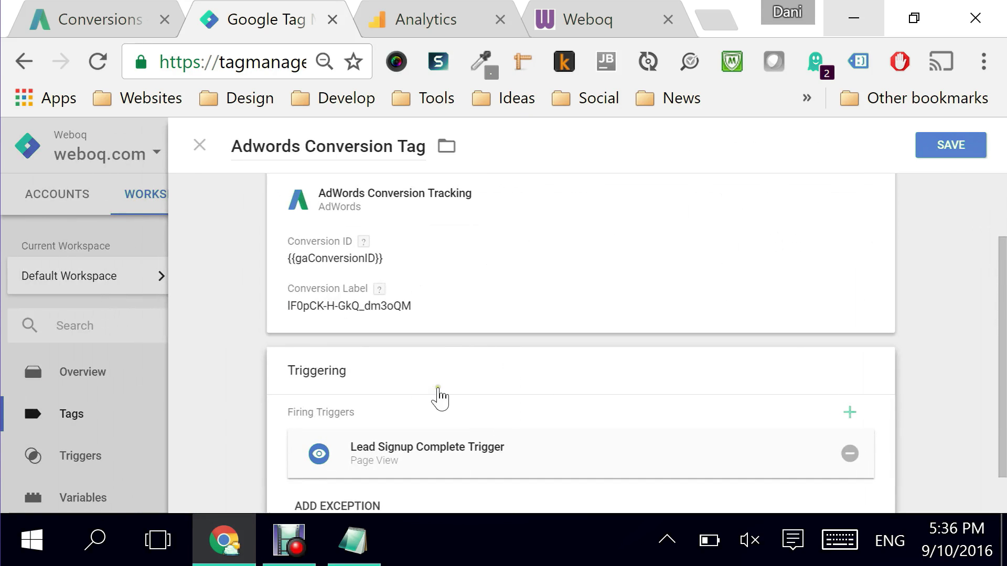
# Save the Adwords Conversion Tag and put the Default Workspace into Preview mode
pyautogui.scroll(-1, 414, 420)
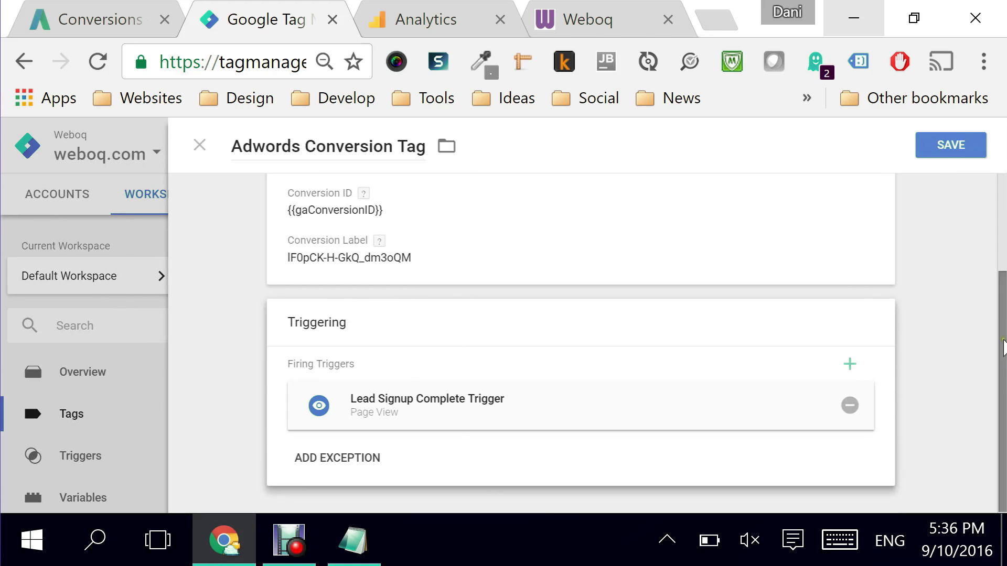
pyautogui.click(946, 157)
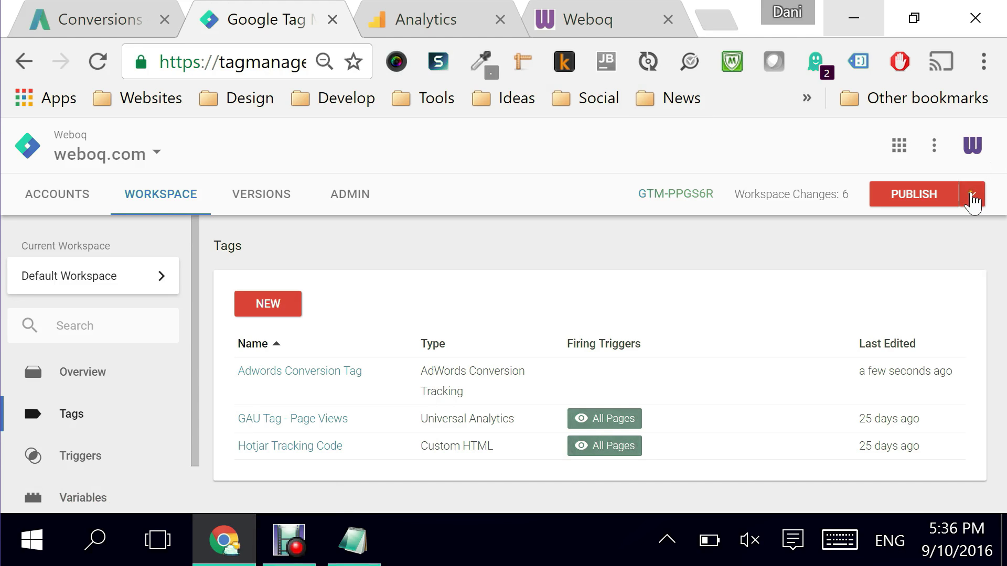
pyautogui.click(973, 198)
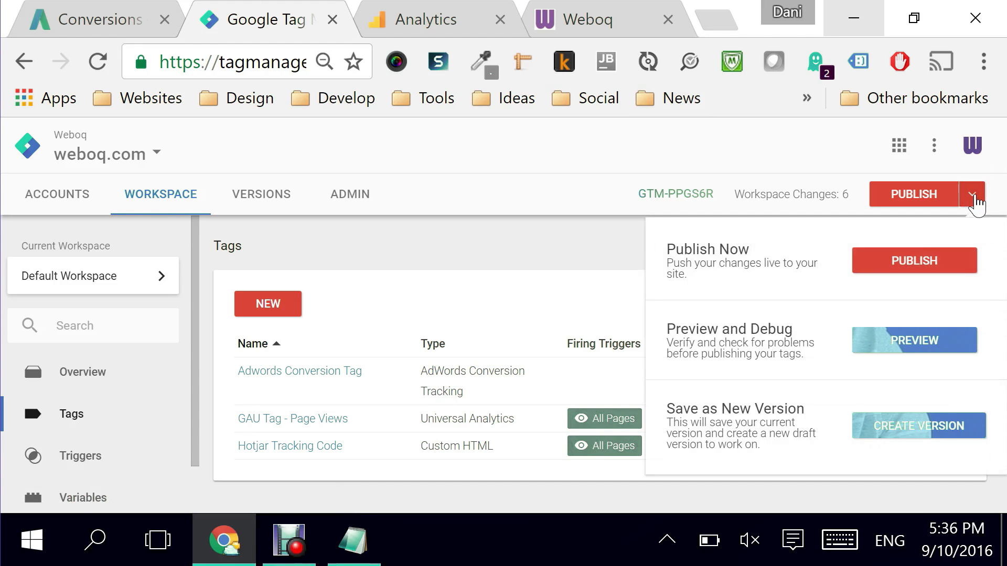
pyautogui.click(861, 349)
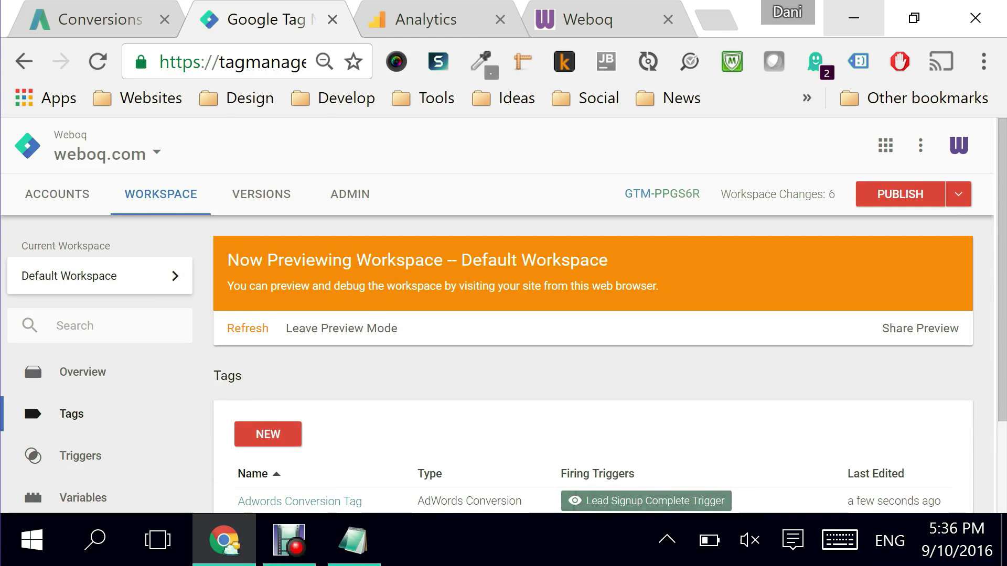
pyautogui.click(233, 62)
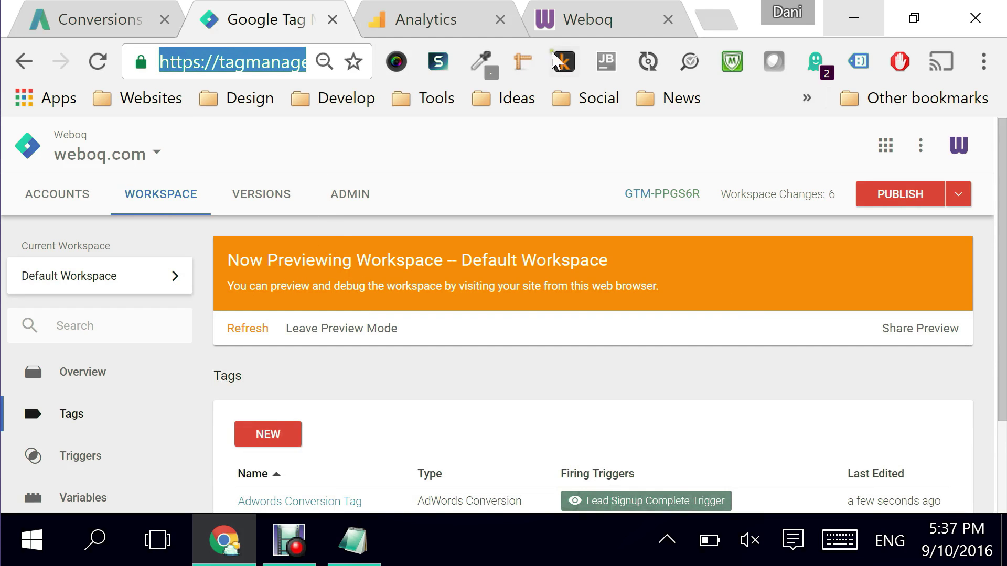
# Switch to the Weboq signup tab, reload it with preview active, and zoom out
pyautogui.doubleClick(725, 24)
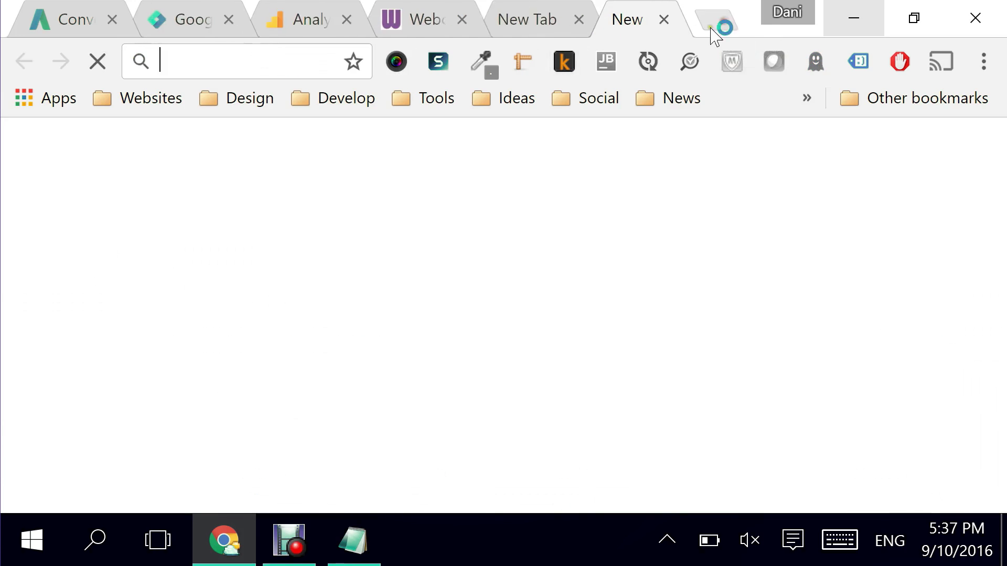
pyautogui.click(409, 30)
pyautogui.click(398, 364)
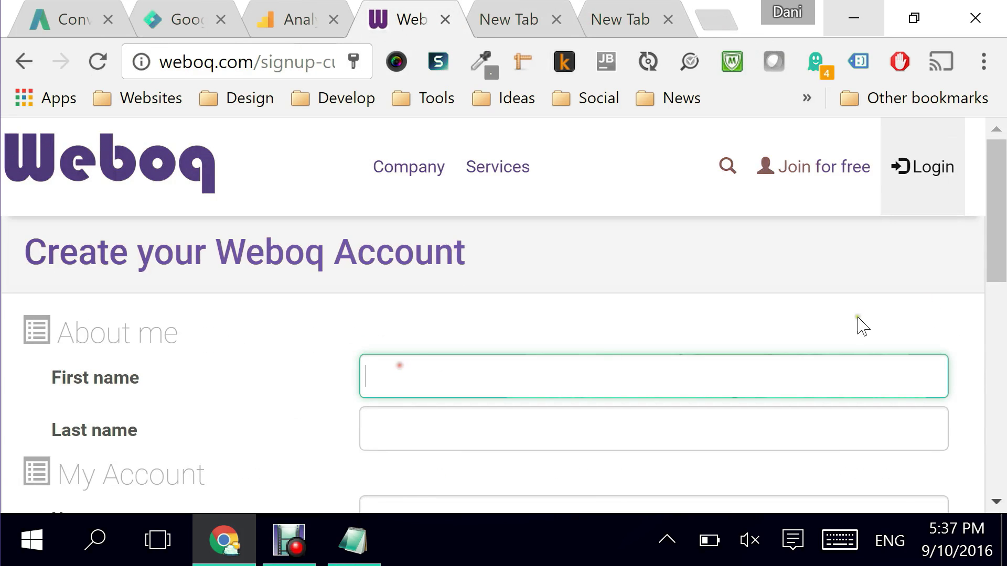
pyautogui.click(97, 61)
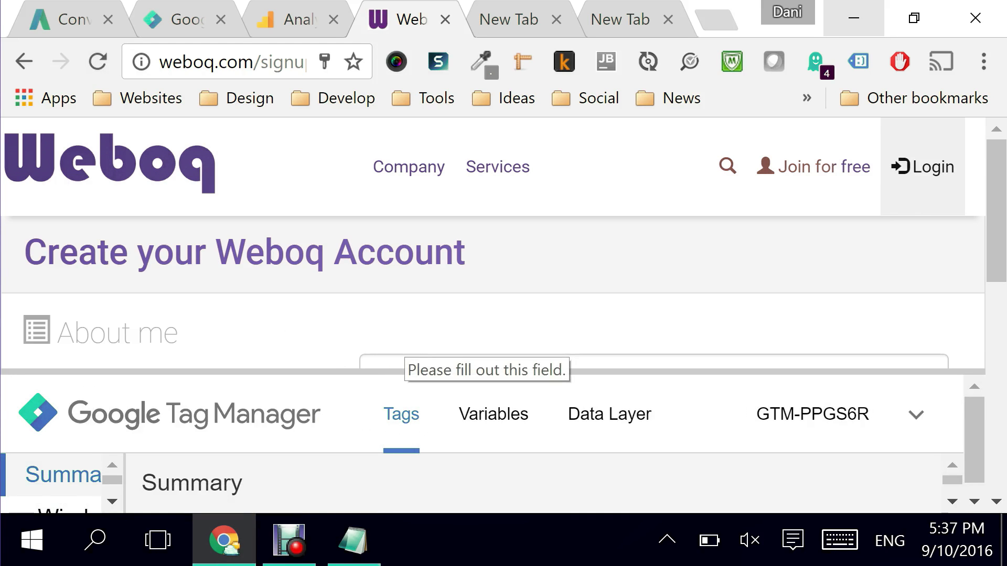
pyautogui.hotkey('ctrl', '-')
pyautogui.hotkey('ctrl', '-')
pyautogui.hotkey('ctrl', '-')
pyautogui.hotkey('ctrl', '-')
pyautogui.hotkey('ctrl', '-')
pyautogui.hotkey('ctrl', '-')
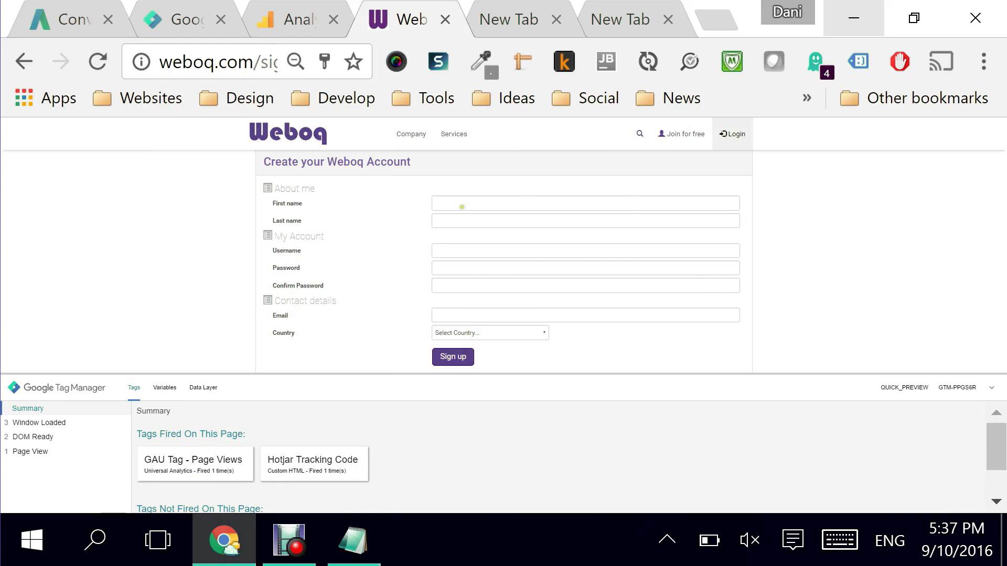
# Fill the name, username, password and e-mail fields using browser autofill suggestions
pyautogui.click(462, 203)
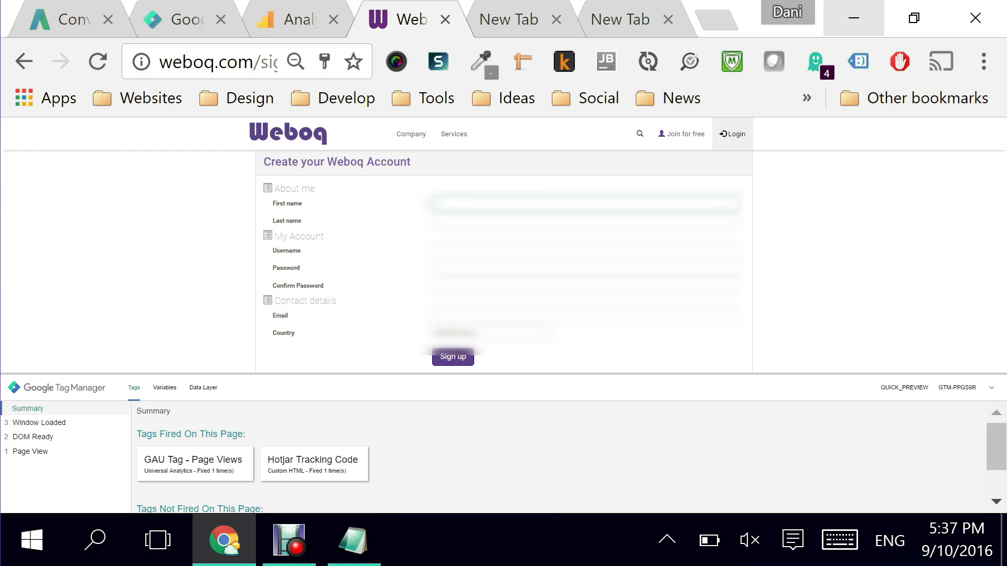
pyautogui.write('D')
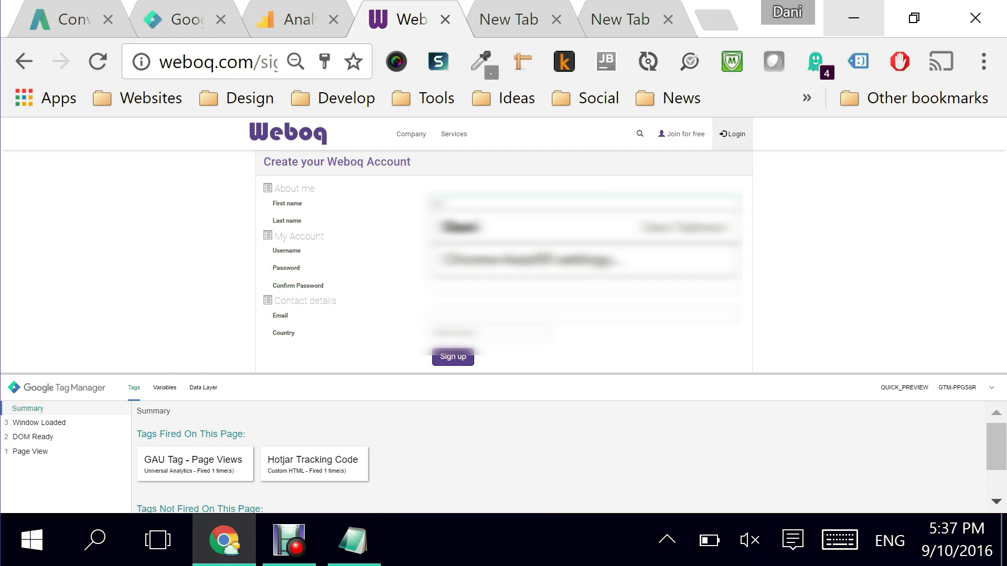
pyautogui.press('Tab')
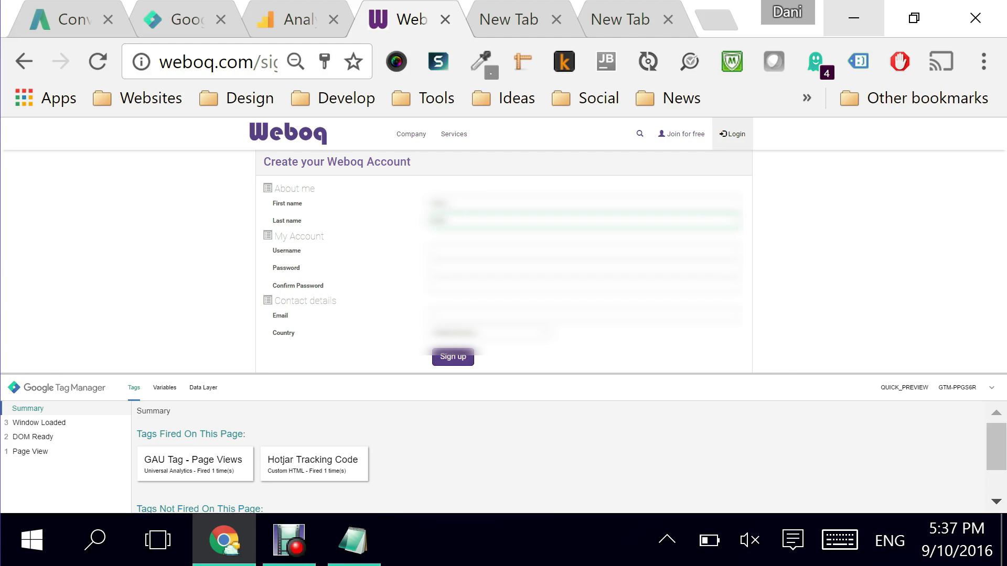
pyautogui.press('Tab')
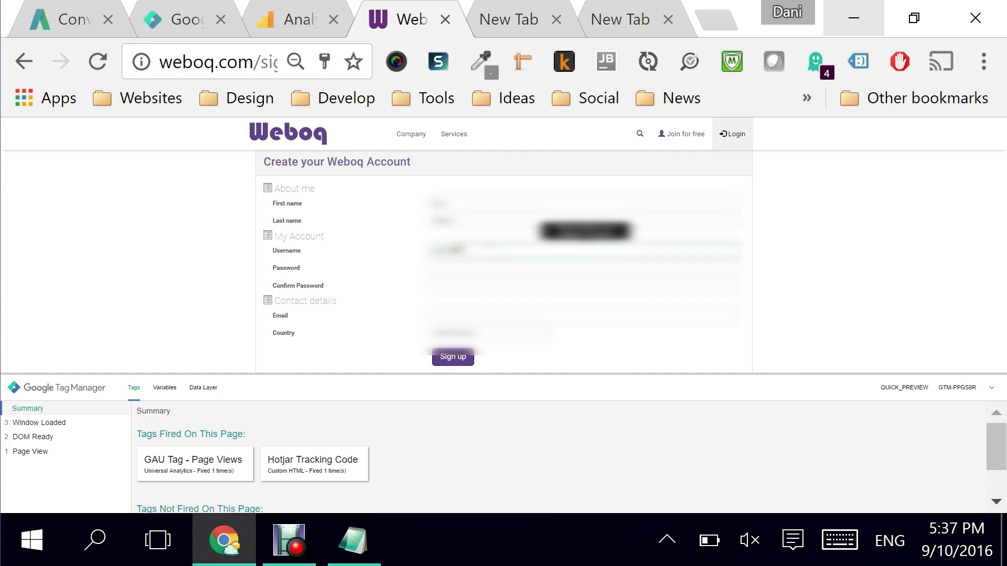
pyautogui.press('Down')
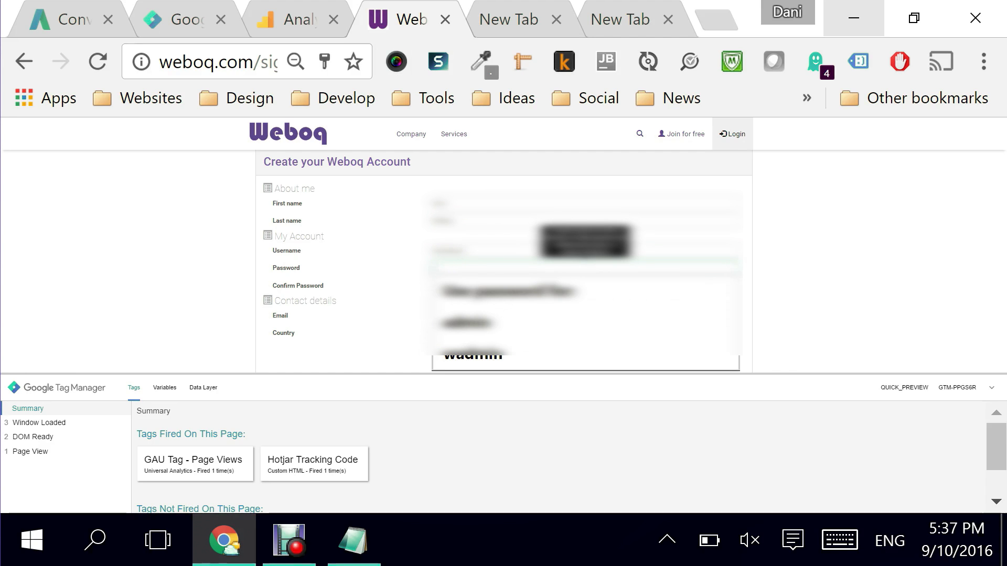
pyautogui.press('Tab')
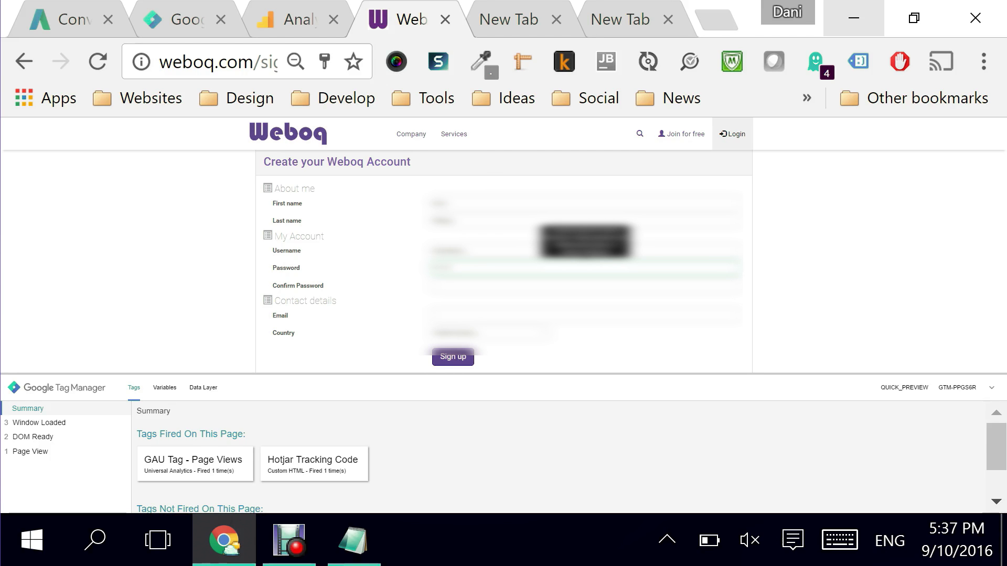
pyautogui.press('Down')
pyautogui.press('Tab')
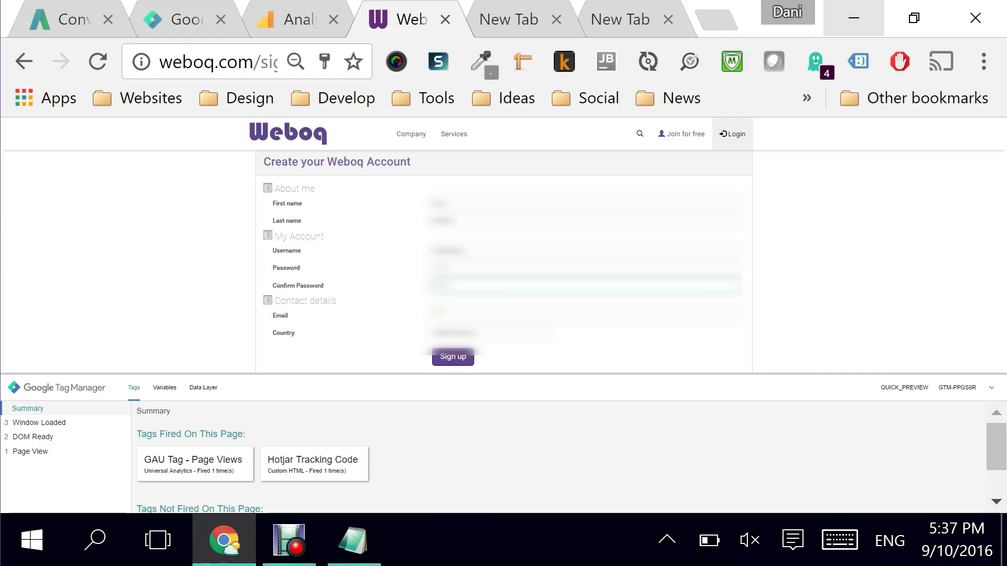
pyautogui.press('Tab')
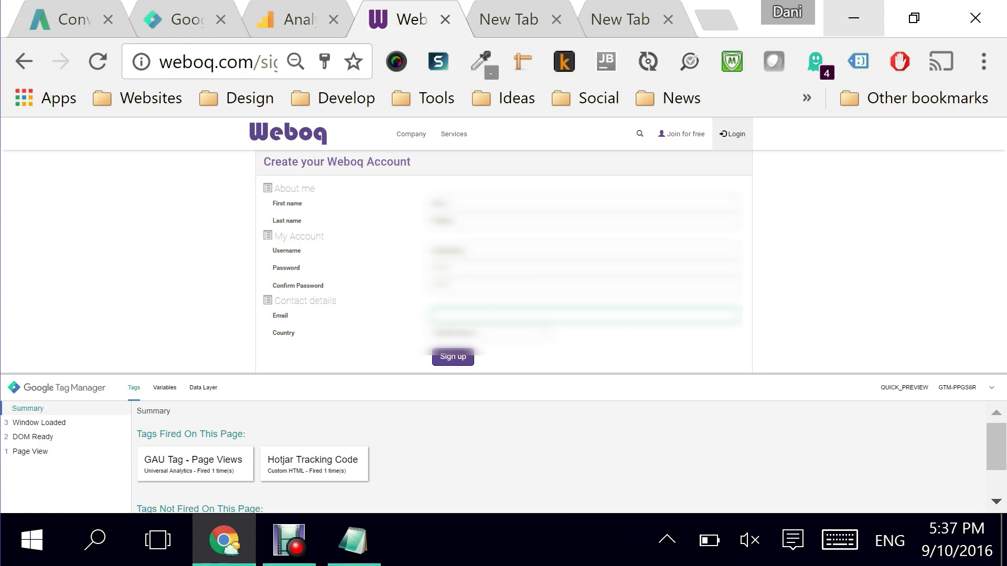
pyautogui.write('ma')
pyautogui.press('Down')
pyautogui.press('Return')
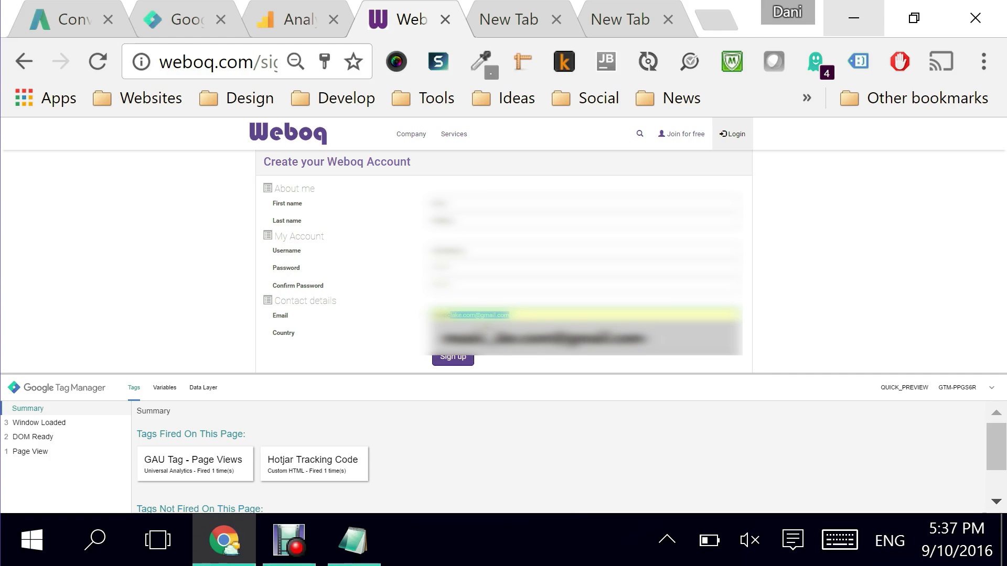
# Choose a country and submit the signup form
pyautogui.click(492, 342)
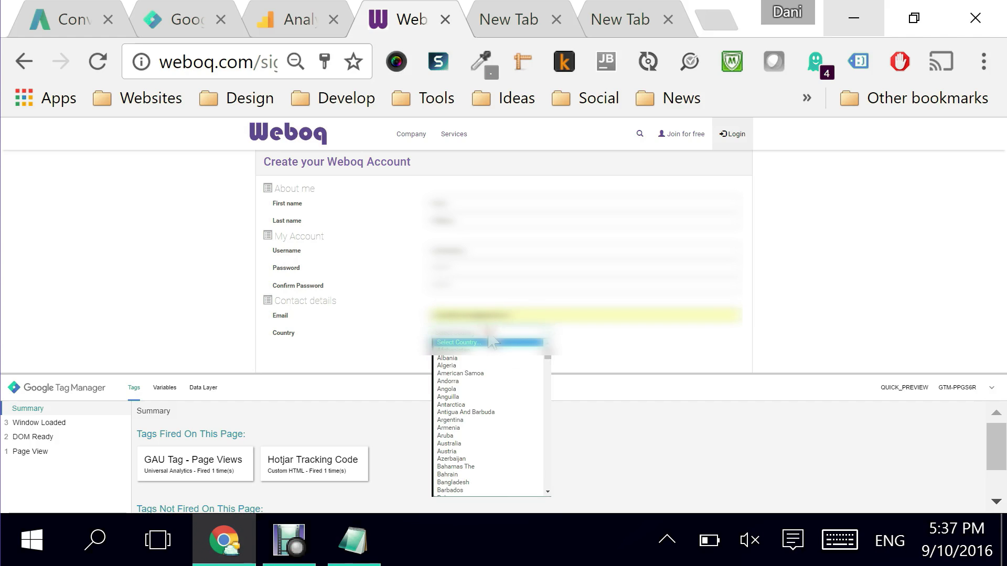
pyautogui.click(476, 377)
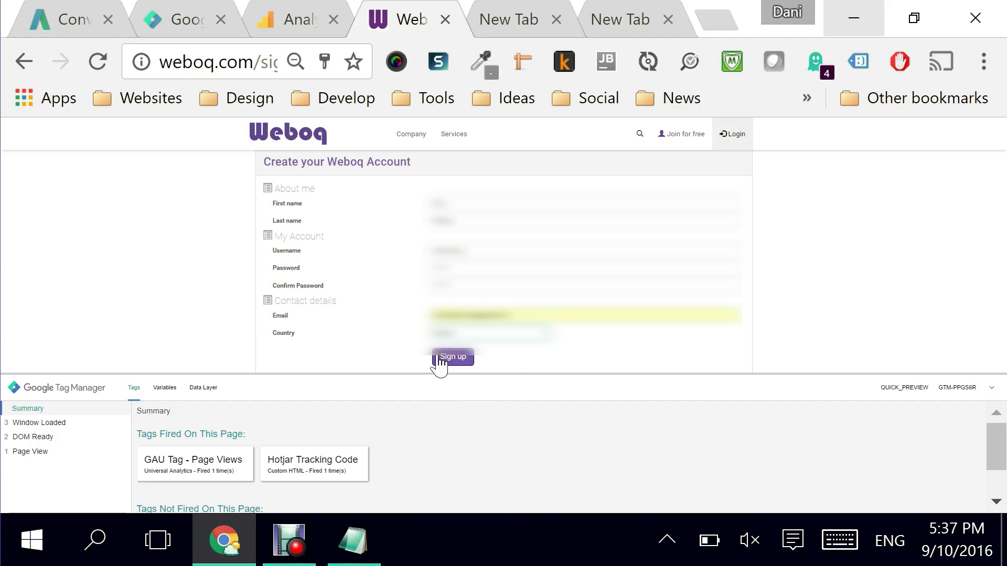
pyautogui.click(452, 359)
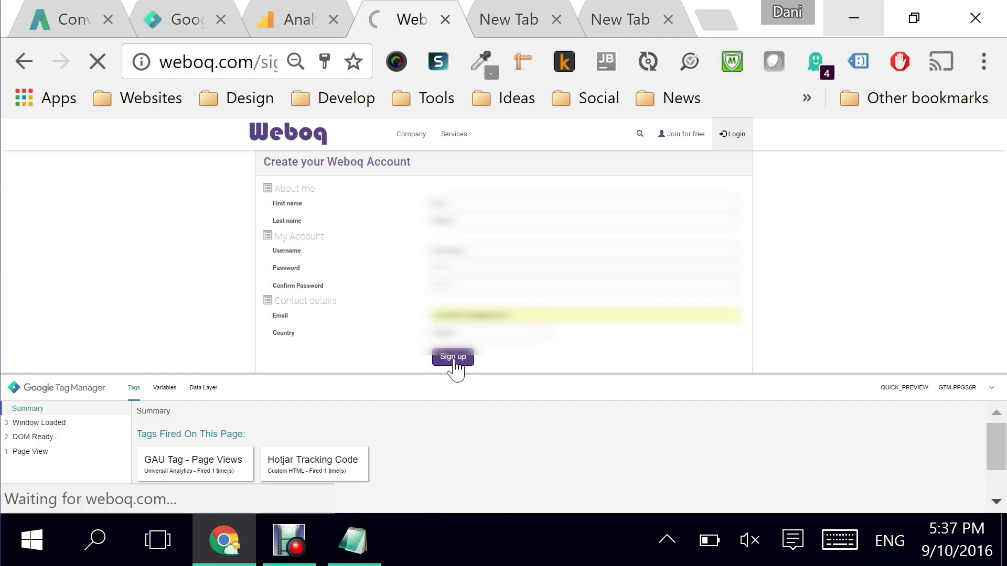